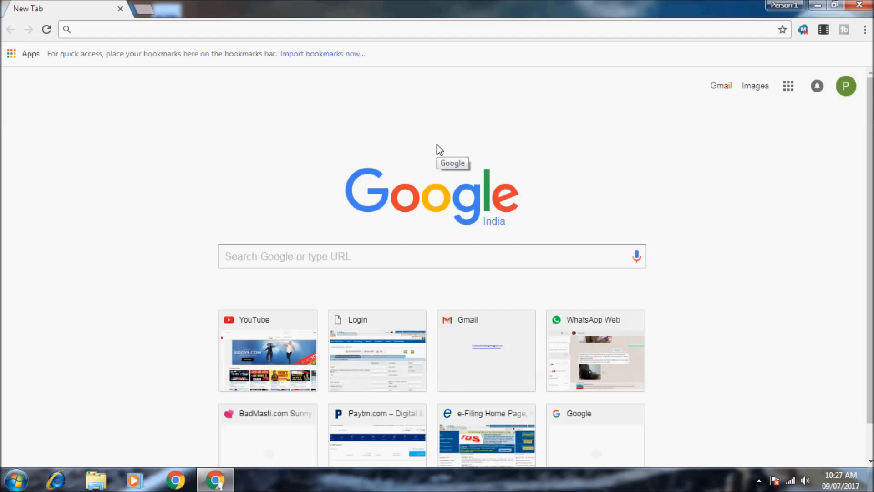
- Check the screen recorder's options from the system tray, then return to the browser
click(759, 481)
right_click(738, 414)
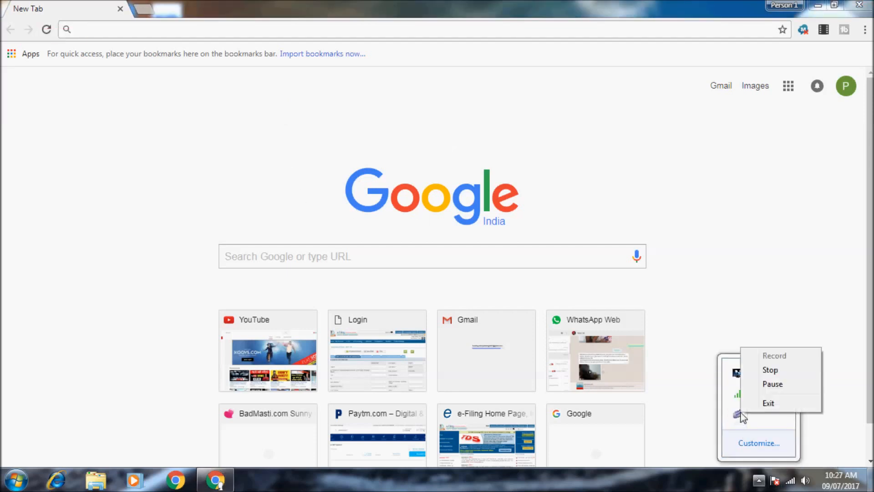
click(721, 260)
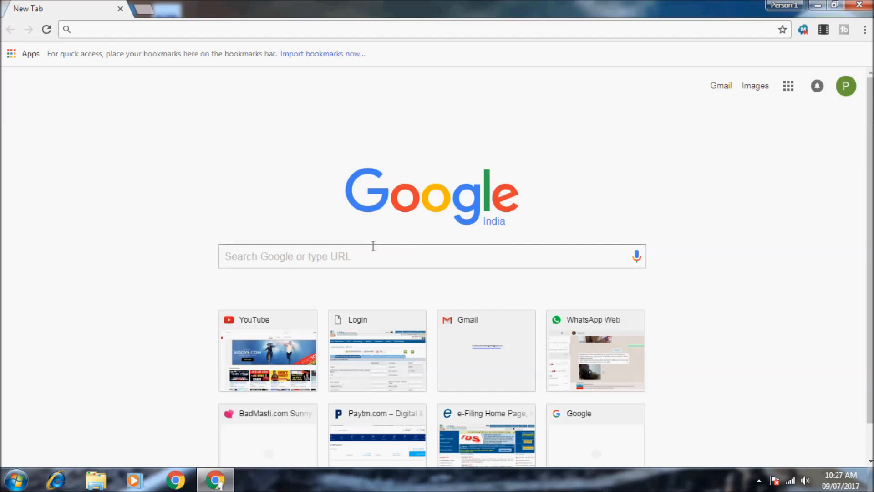
- Search the web for INCOME TAX and open the 'e-Filing Home Page, Income Tax Department' result
click(162, 29)
text(INCOME)
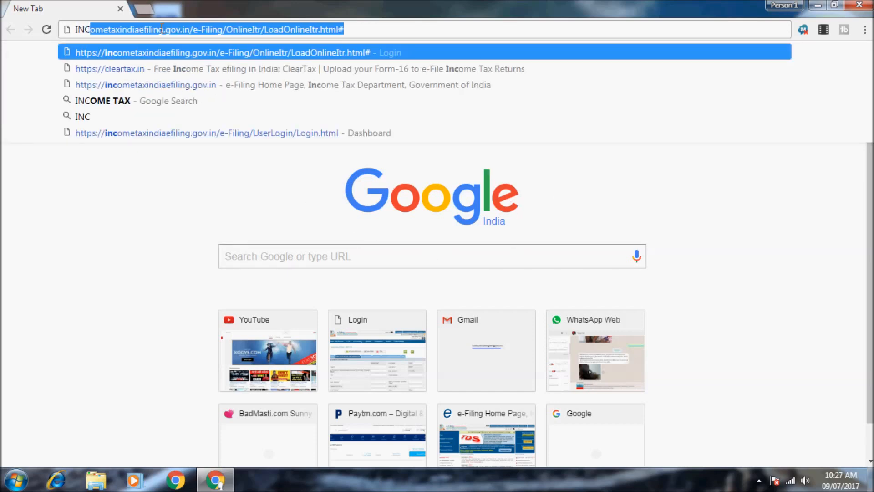
text( TAX)
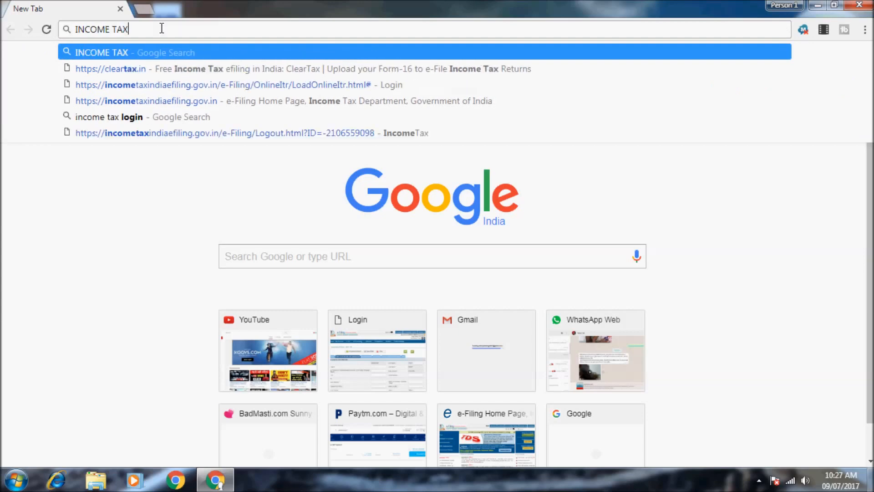
key(Return)
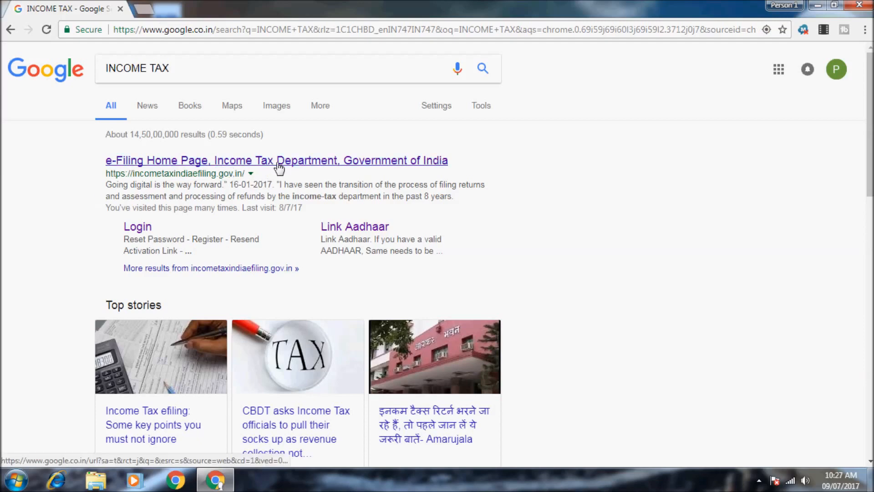
click(278, 165)
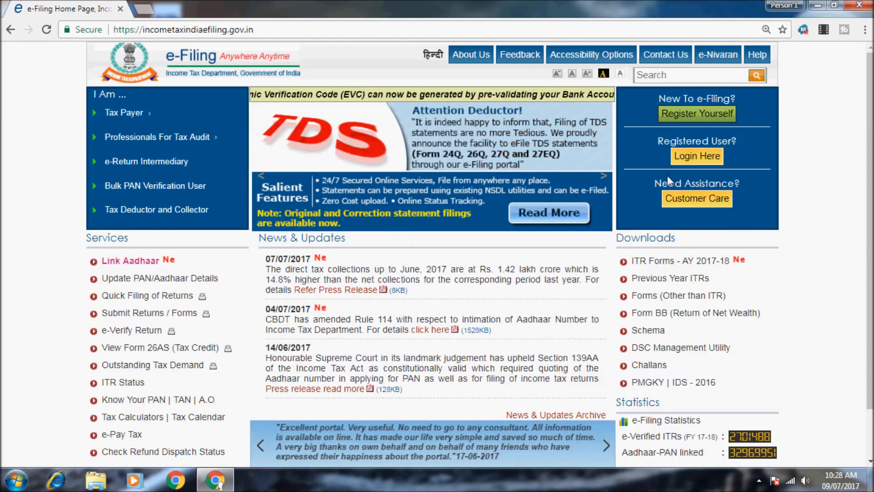
scroll(173, 274, down, 2)
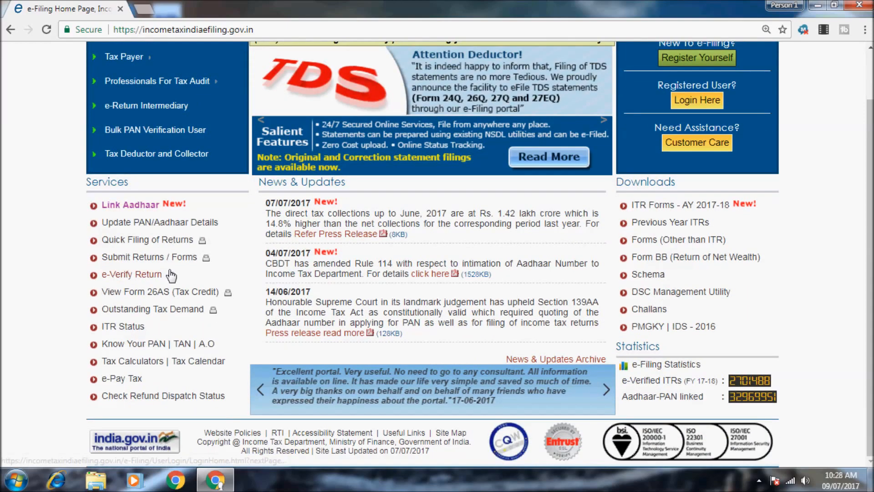
scroll(172, 274, up, 2)
scroll(171, 275, down, 2)
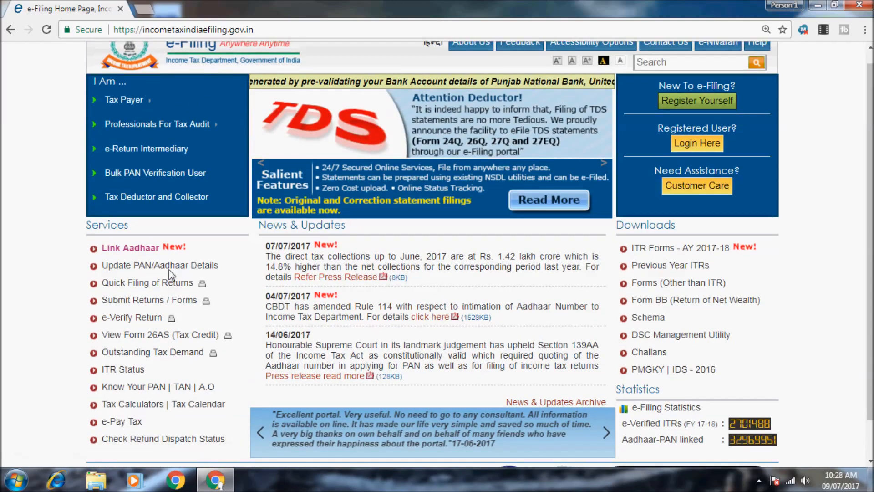
scroll(171, 274, up, 2)
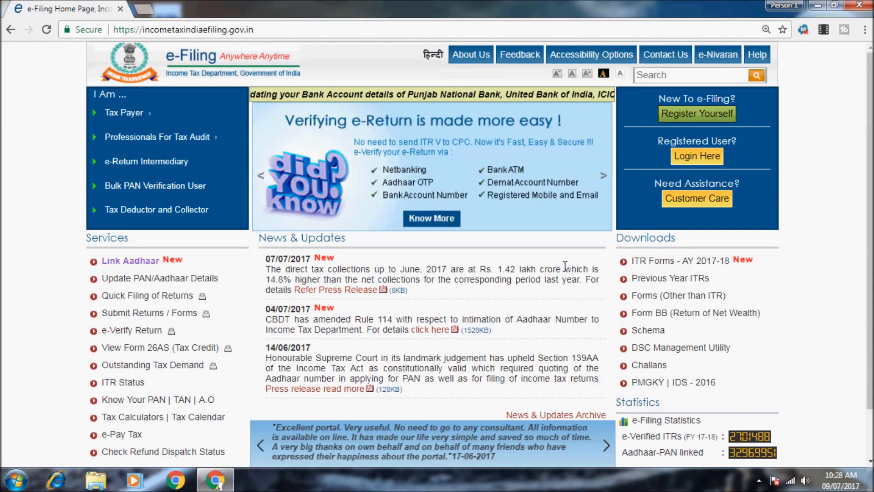
click(701, 117)
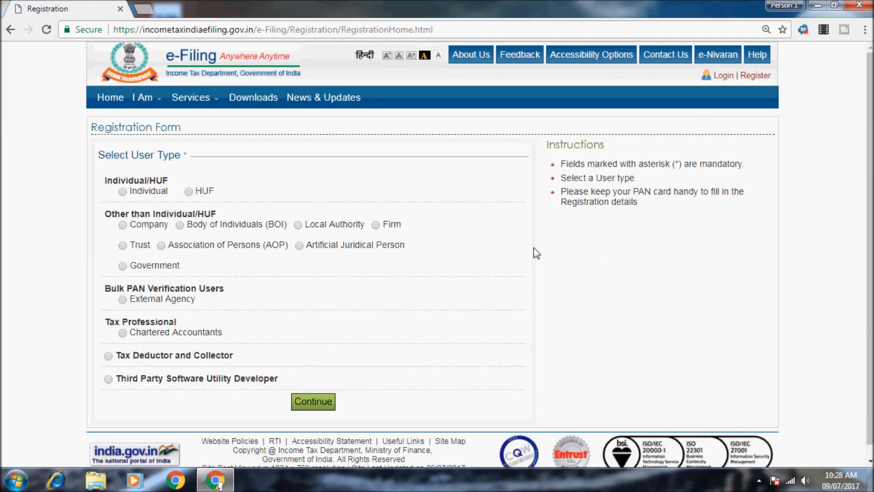
click(123, 192)
scroll(189, 224, down, 1)
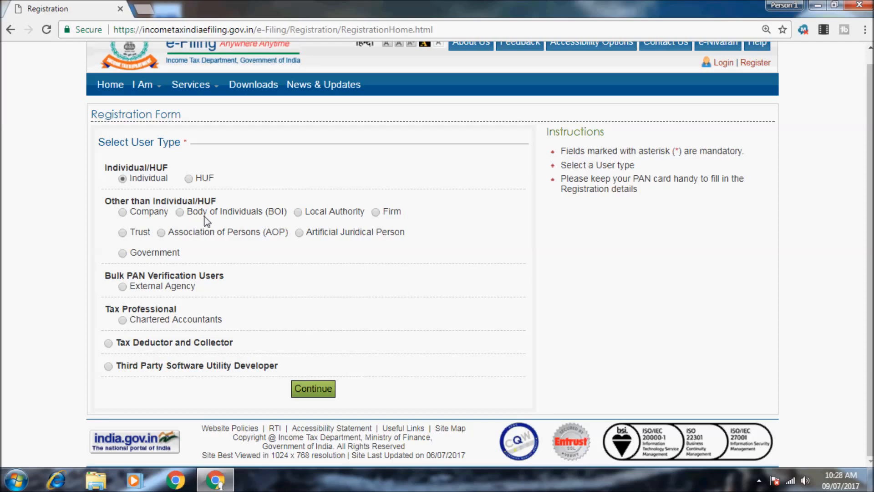
click(313, 391)
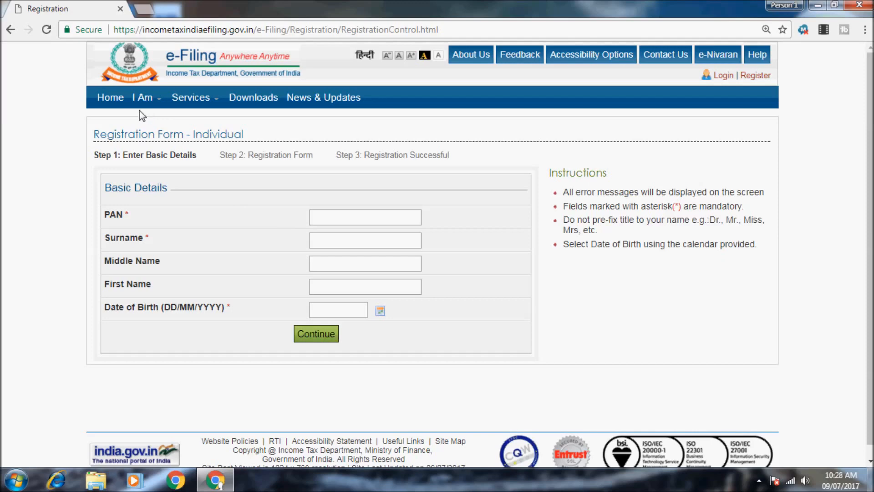
click(112, 94)
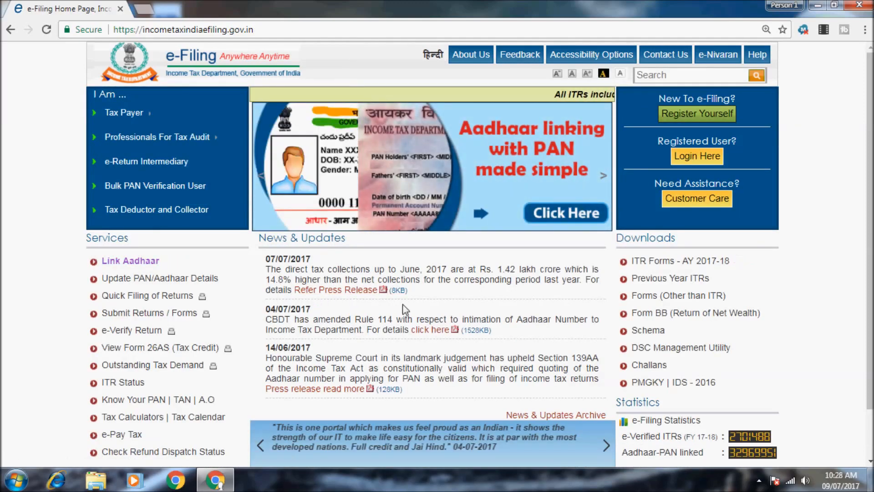
- Log in to the taxpayer account with the date of birth and the displayed captcha code
click(697, 155)
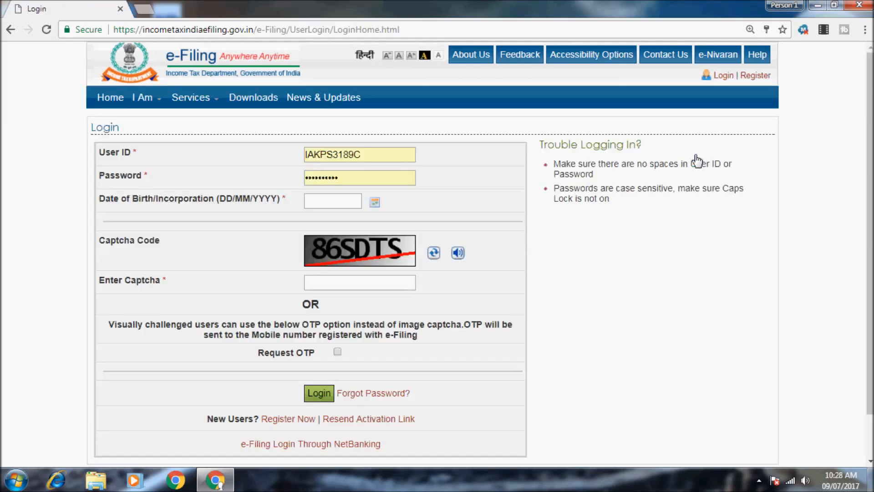
click(344, 204)
click(354, 282)
text(86)
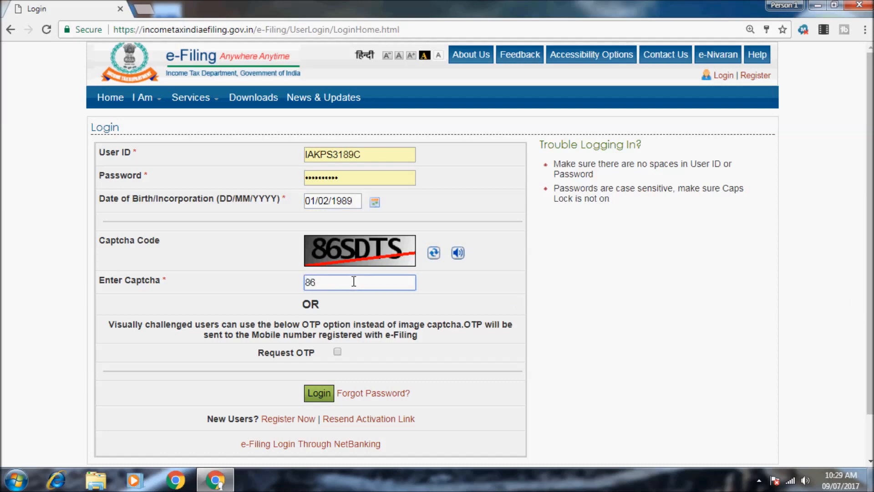
text(SDTS)
click(312, 399)
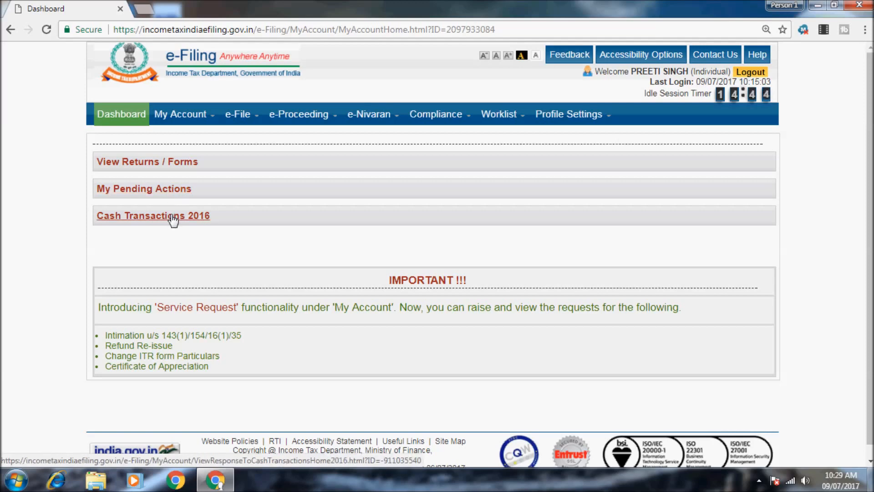
- Prepare an online ITR-1 for assessment year 2017-18 using a New Address
click(182, 114)
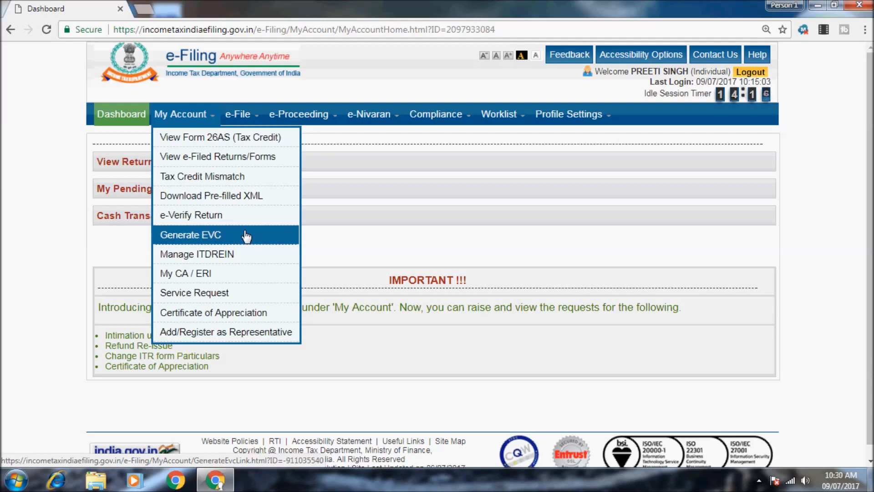
mouse_move(248, 124)
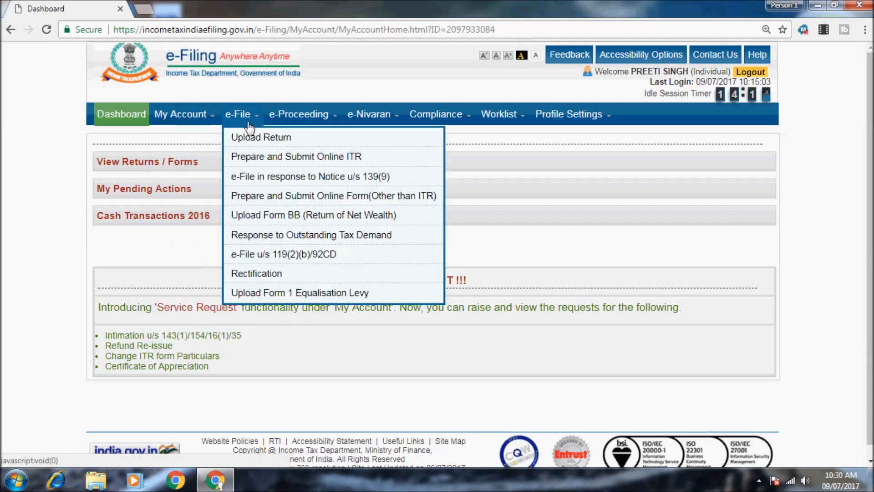
click(250, 157)
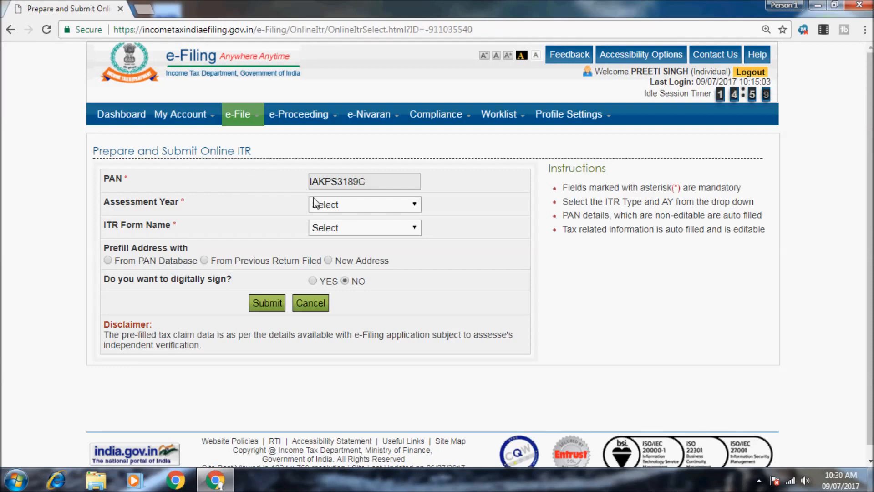
click(327, 209)
click(338, 229)
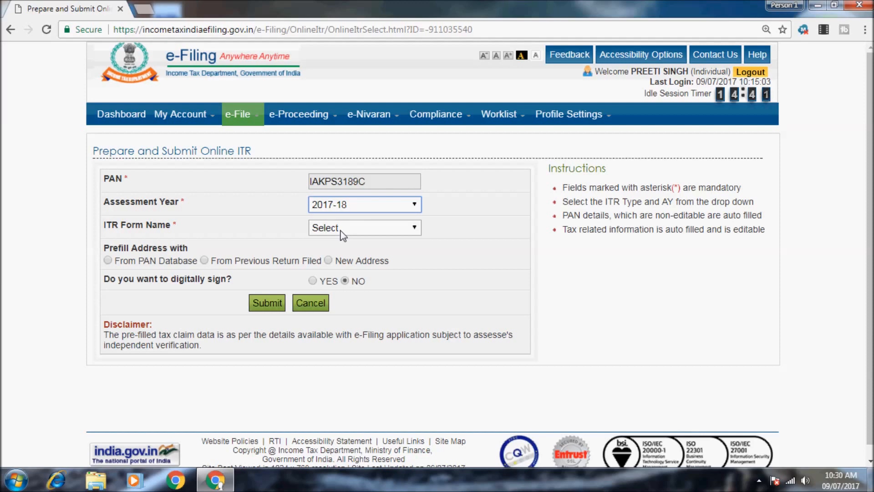
click(343, 232)
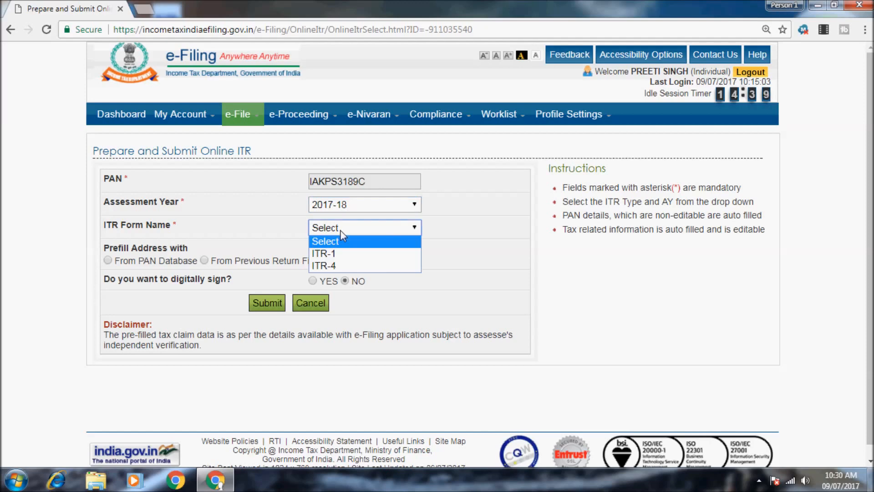
click(344, 254)
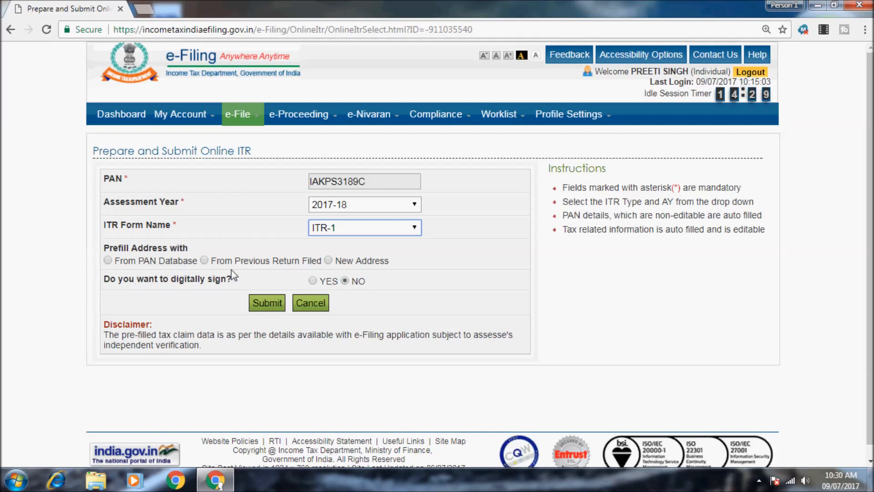
click(328, 260)
click(269, 307)
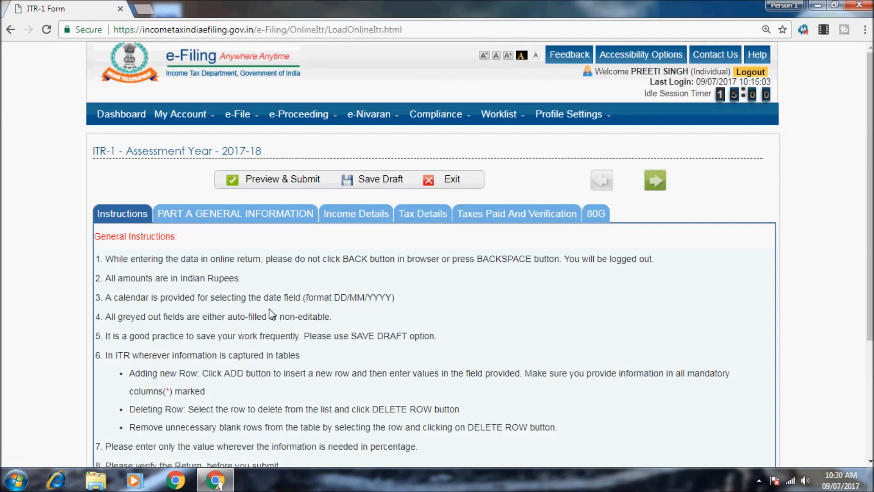
- Read through the ITR-1 instructions, then go to PART A GENERAL INFORMATION
scroll(319, 234, down, 3)
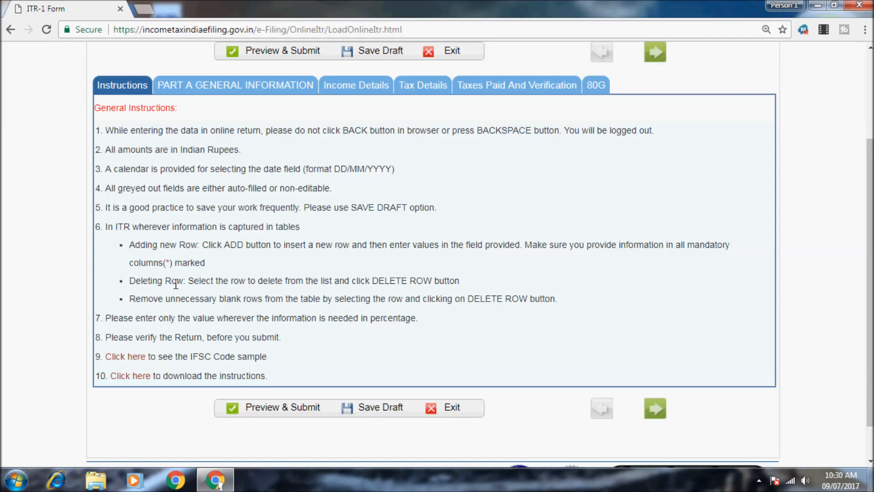
scroll(176, 284, up, 2)
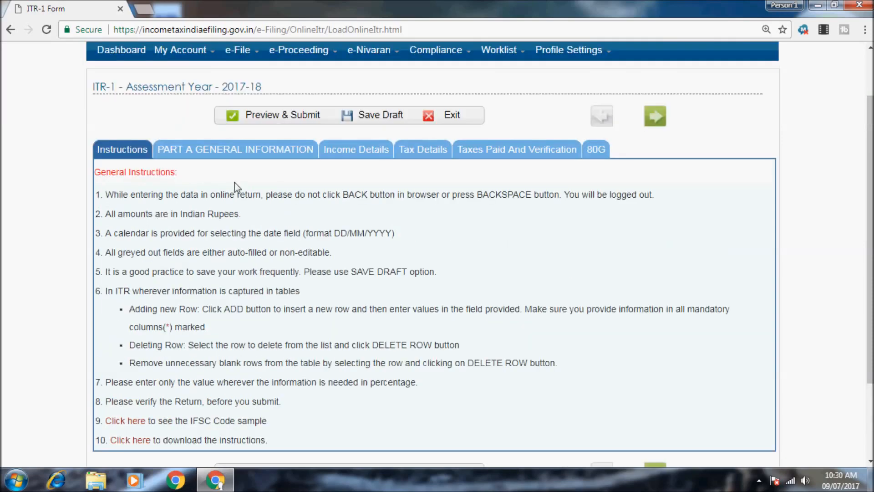
scroll(237, 218, down, 1)
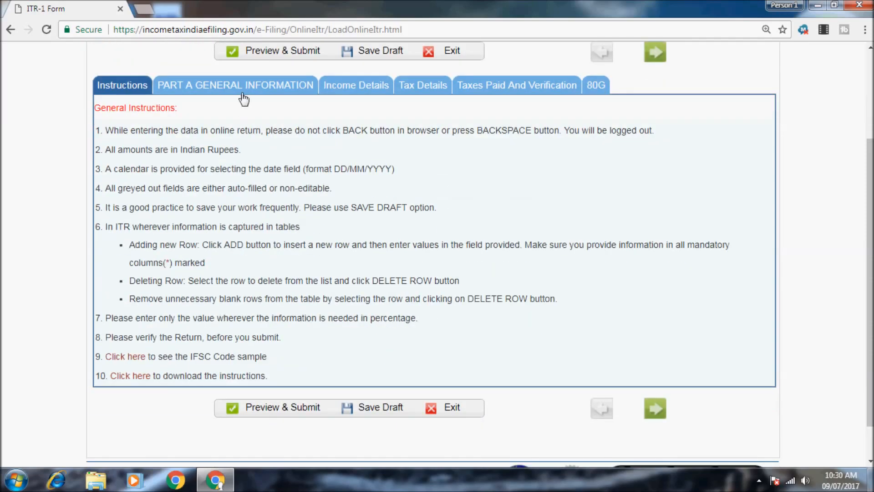
click(239, 91)
- Set Employer Category to Government and keep Residential Status as RES - Resident
scroll(298, 332, down, 3)
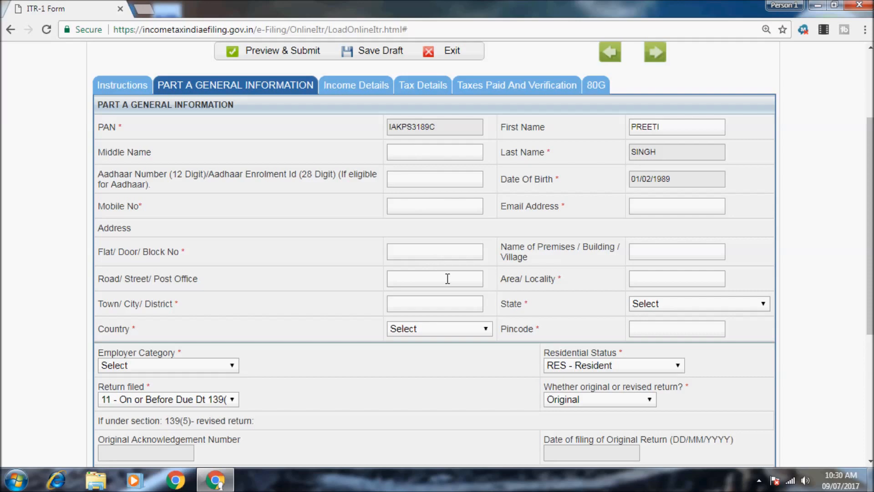
scroll(447, 278, down, 1)
scroll(447, 282, down, 2)
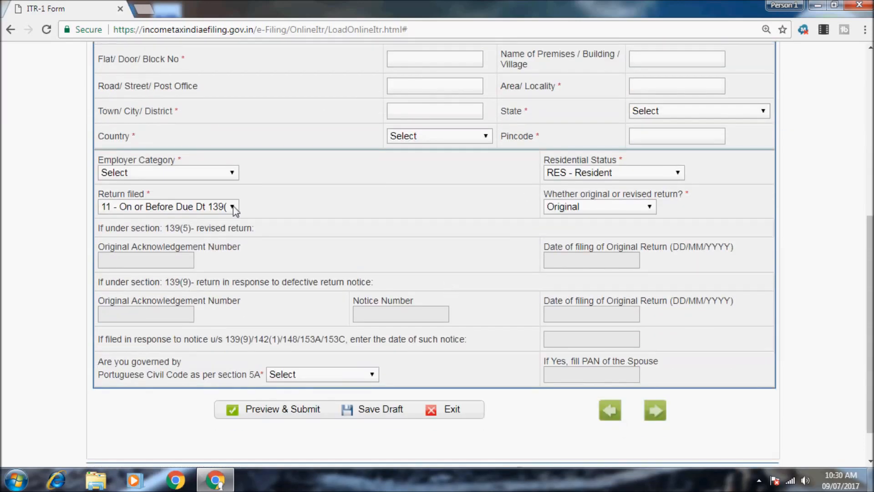
click(229, 175)
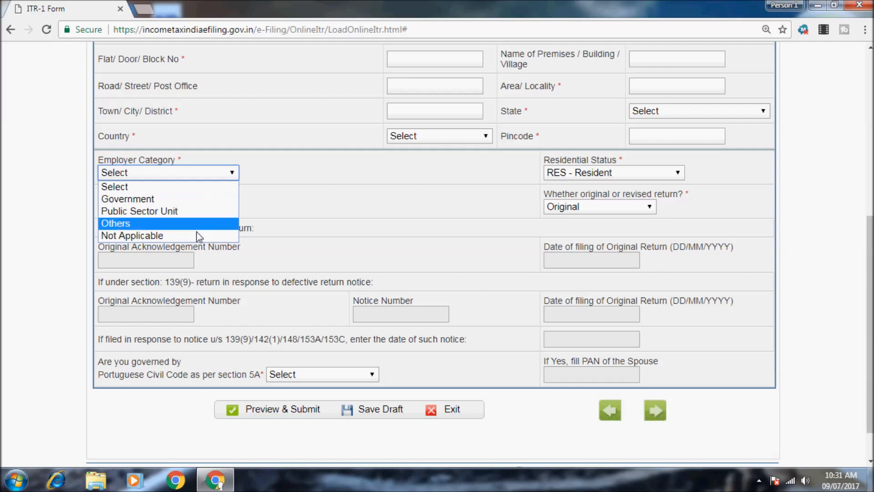
click(191, 204)
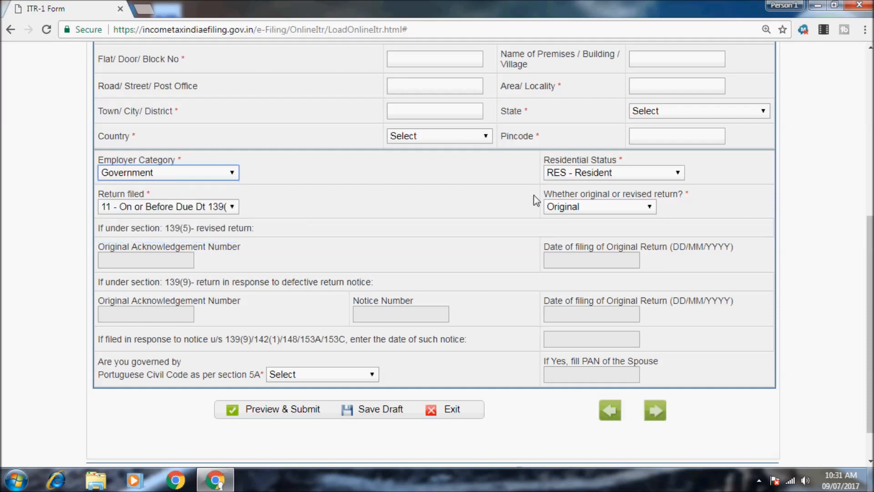
click(569, 178)
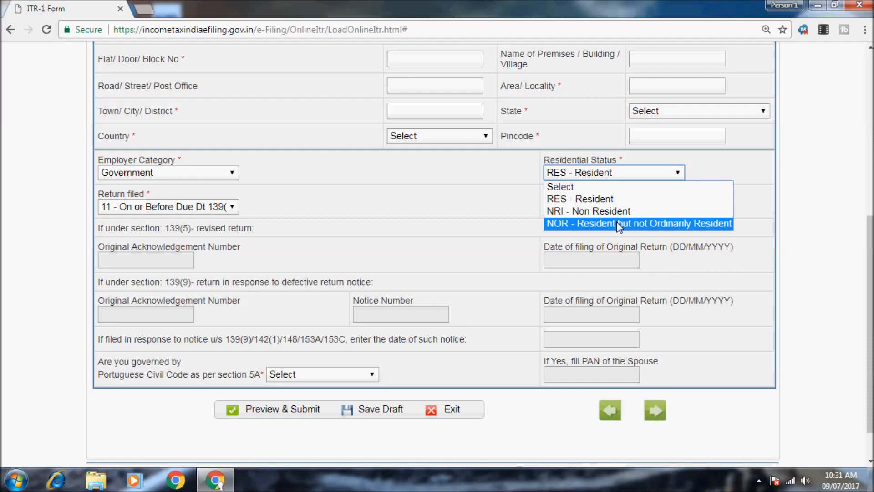
click(613, 198)
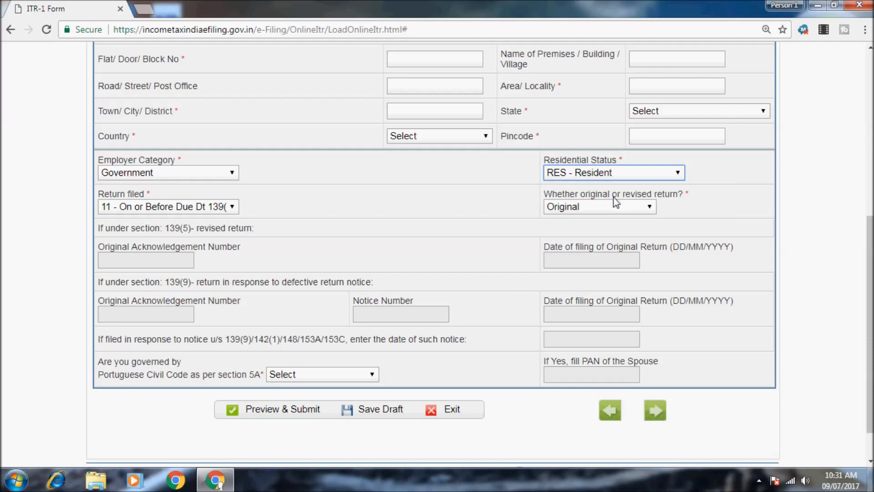
click(229, 207)
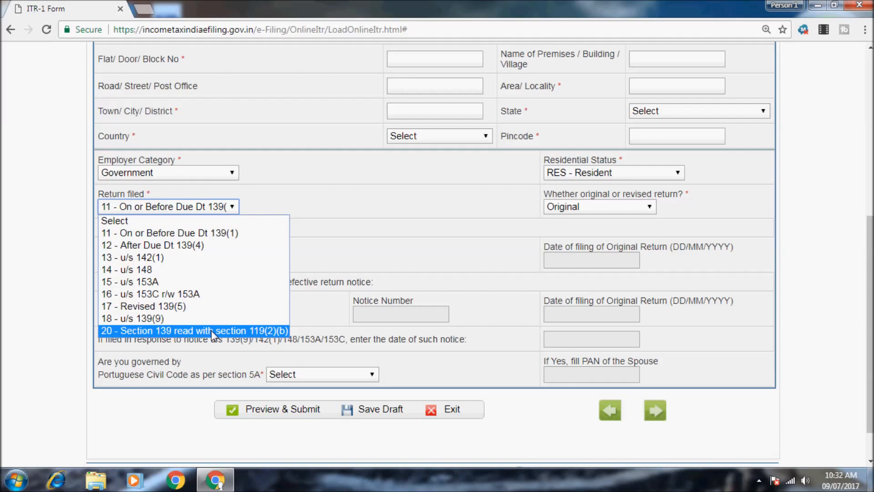
- Try Revised with 17 - Revised 139(5), then restore Return filed to 11 - On or Before Due Dt 139(1)
click(184, 234)
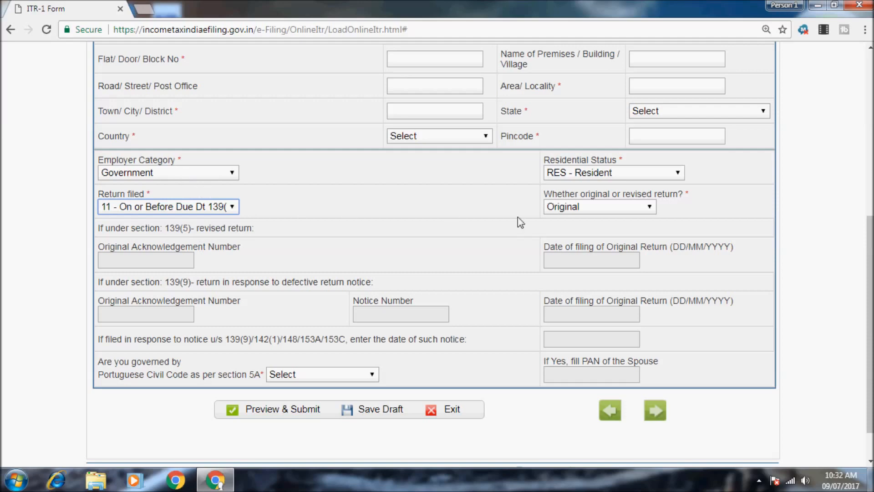
click(597, 206)
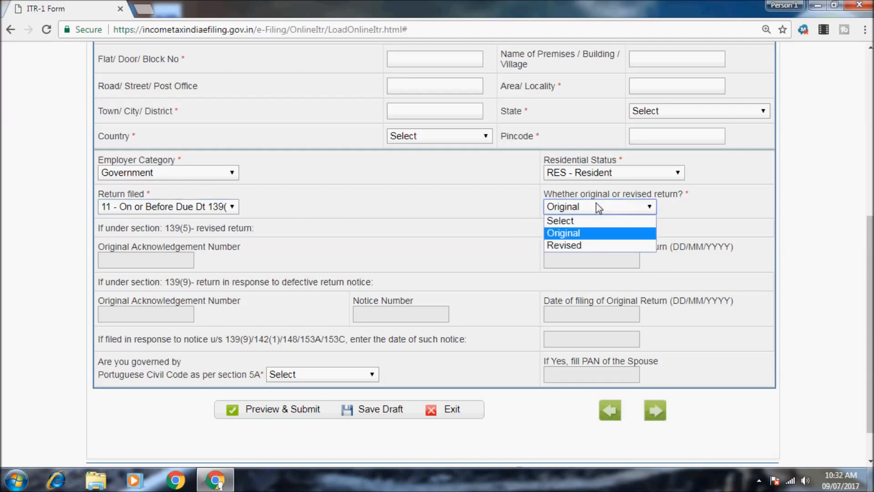
click(594, 245)
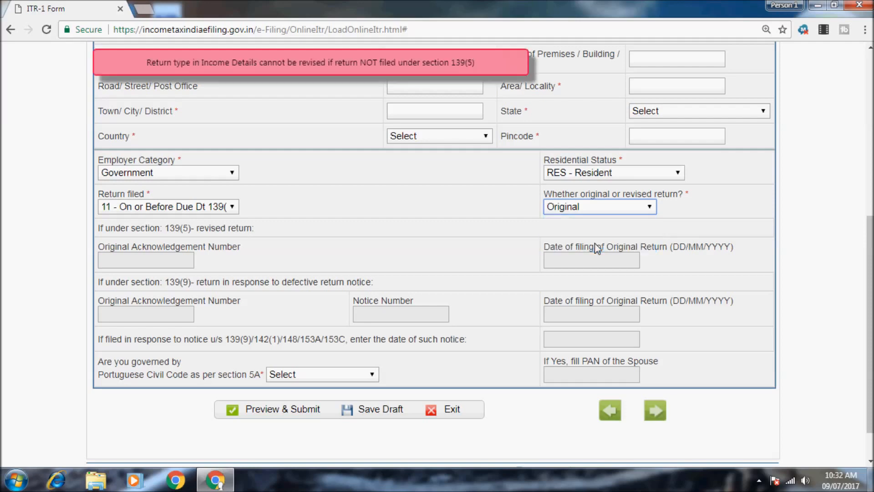
click(152, 208)
click(150, 306)
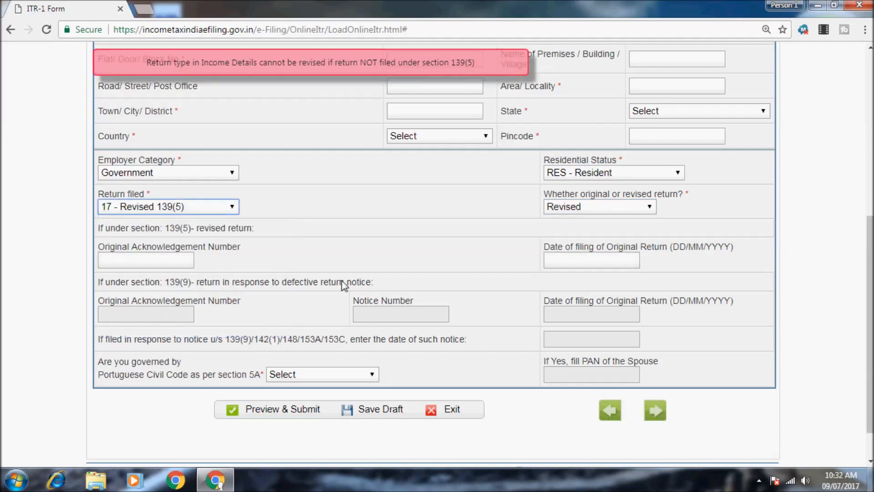
click(160, 208)
click(159, 233)
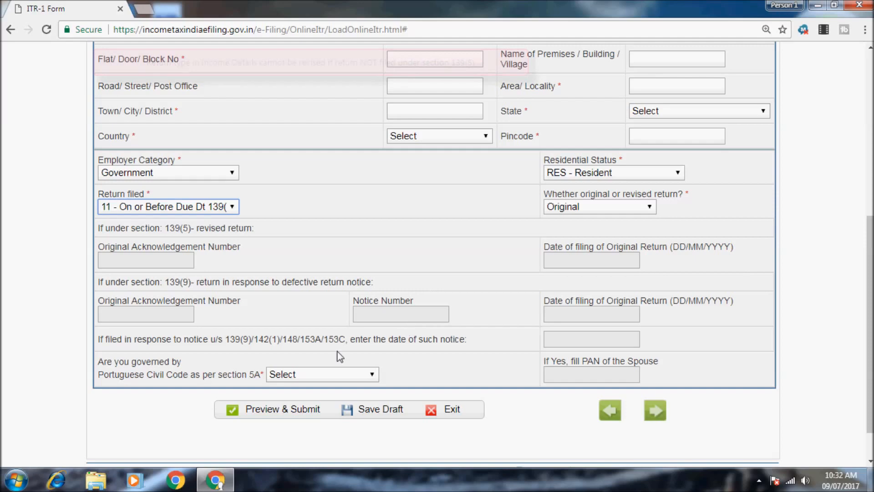
click(764, 485)
- Adjust the screen recorder settings from the system tray
right_click(731, 414)
click(765, 386)
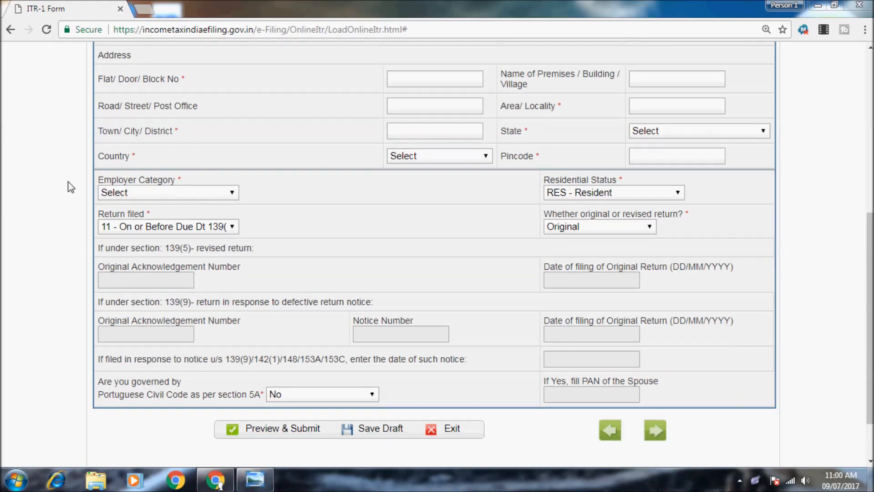
click(759, 482)
right_click(734, 417)
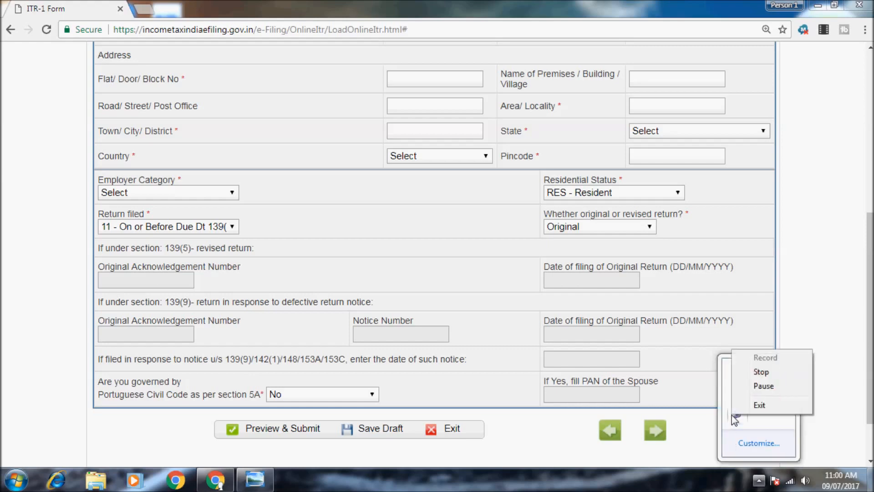
click(683, 478)
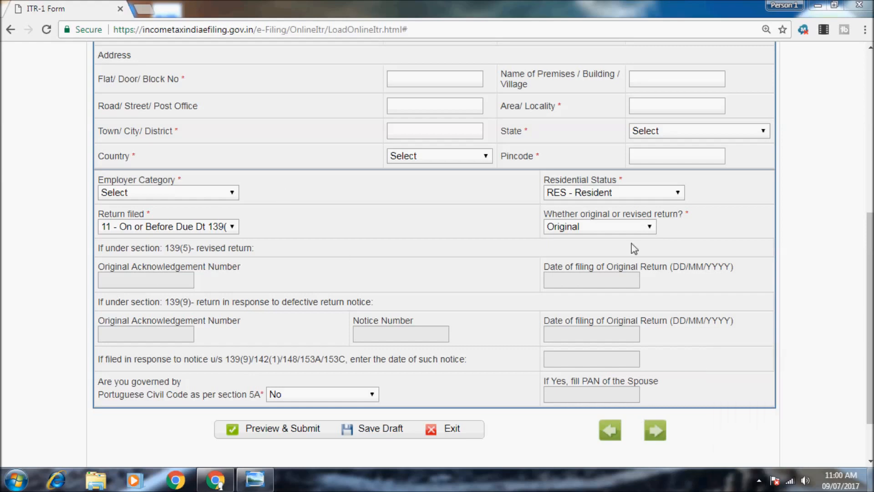
- Keep the return as Original and answer No to the Portuguese Civil Code question
click(640, 227)
click(639, 227)
scroll(615, 239, down, 2)
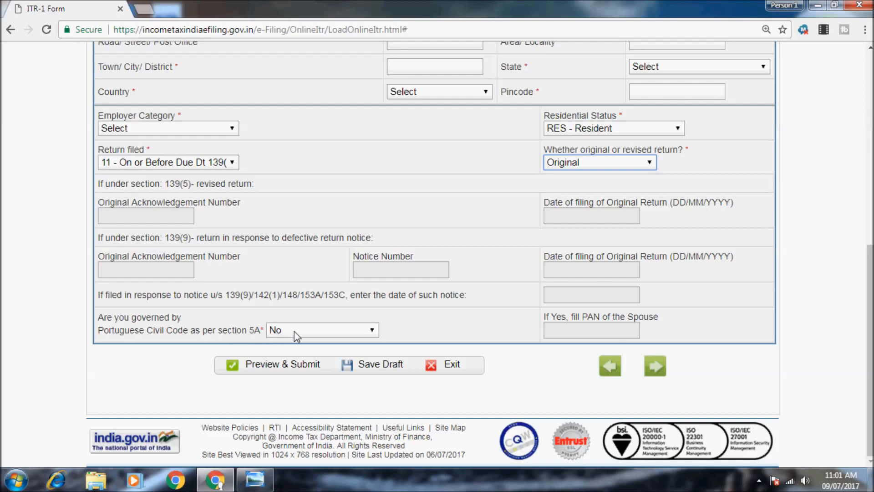
click(316, 335)
click(317, 368)
- Advance to the Income Details section and bring up the salary statement photo in Photo Viewer
click(658, 371)
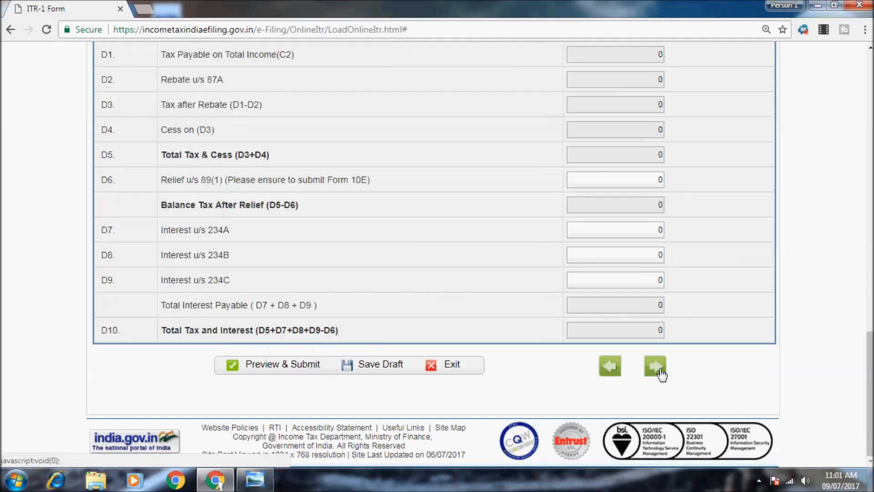
scroll(367, 209, up, 6)
scroll(369, 210, up, 6)
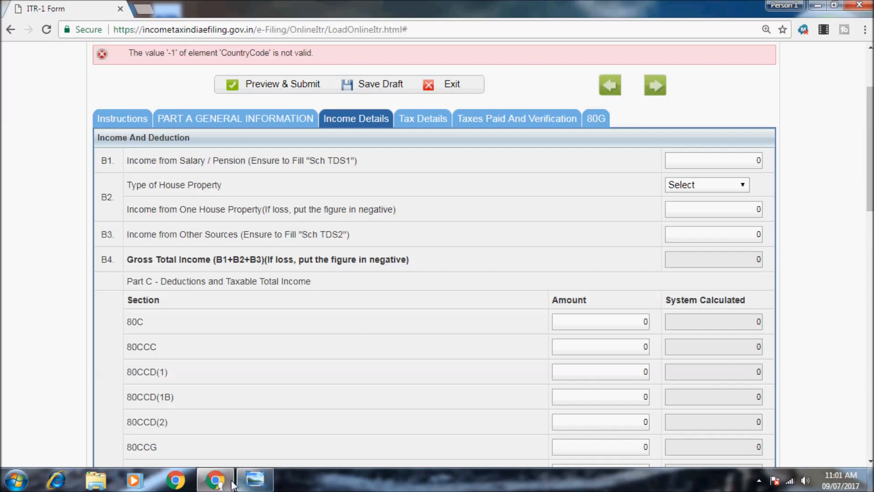
click(246, 487)
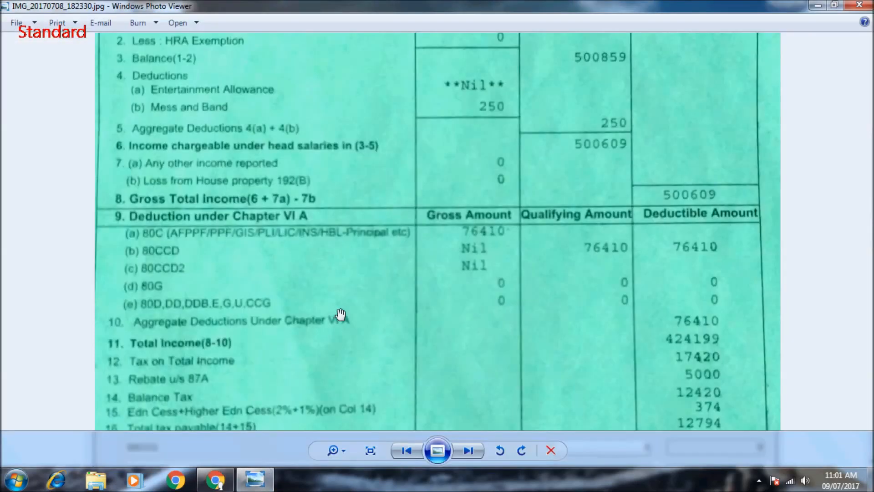
- Review the statement's TDS table and lower tax rows, then return to the ITR-1 form
drag(464, 106, 464, 319)
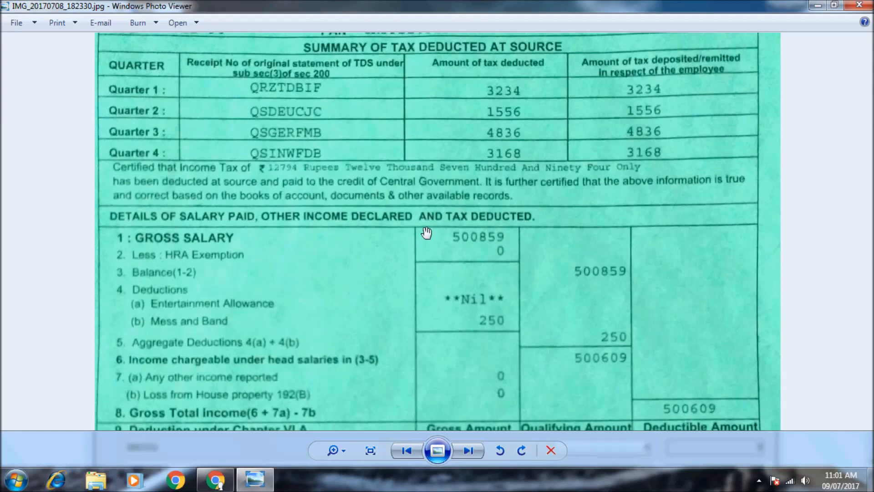
scroll(556, 319, down, 1)
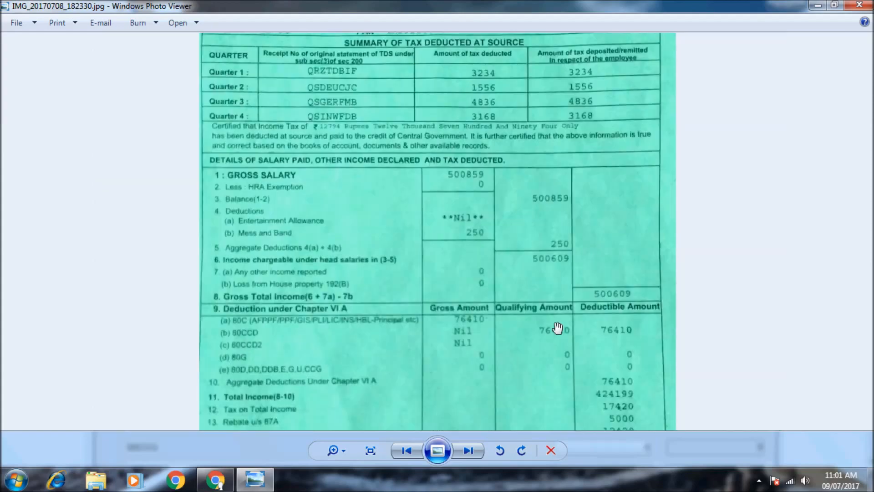
scroll(587, 328, up, 1)
scroll(691, 157, down, 1)
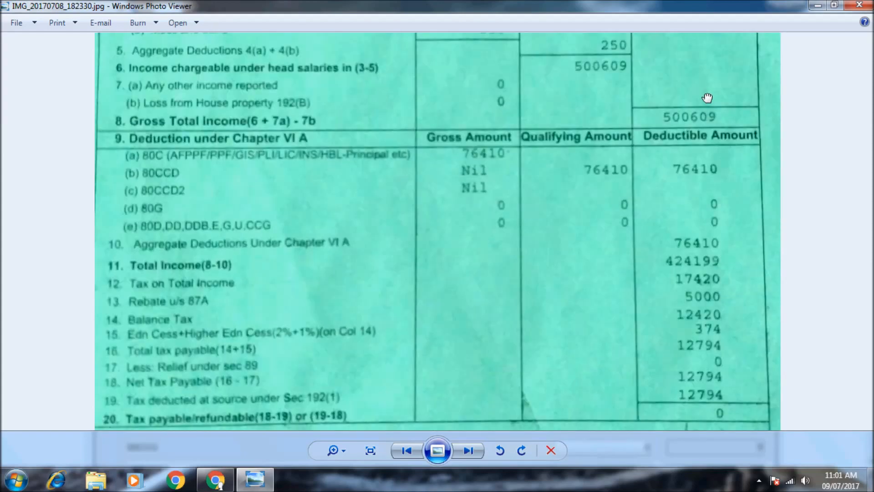
scroll(693, 228, up, 1)
scroll(630, 388, down, 1)
scroll(660, 278, up, 1)
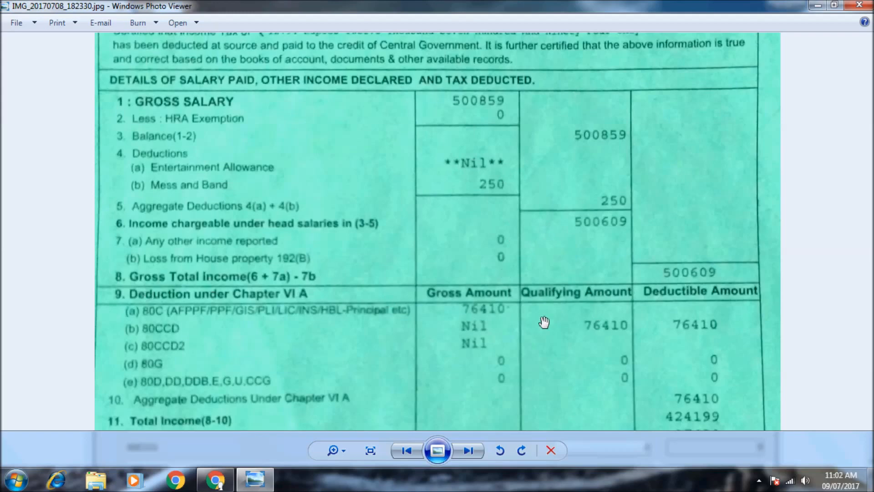
drag(493, 348, 484, 290)
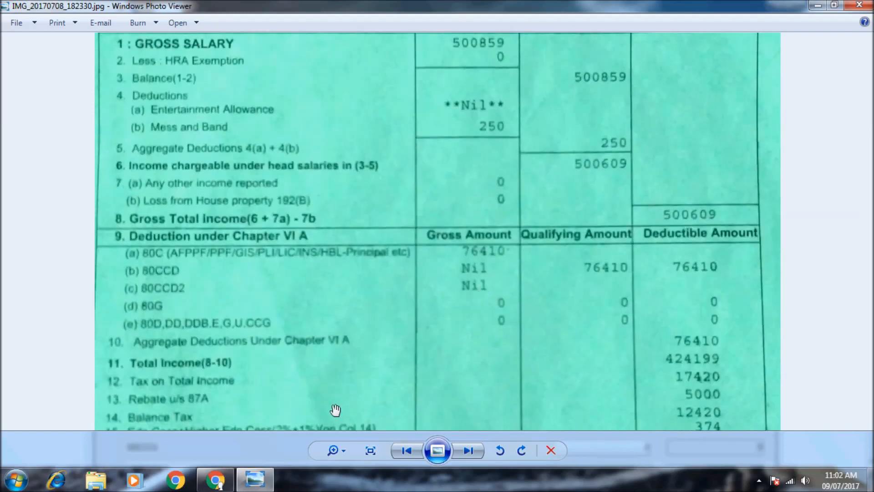
click(215, 479)
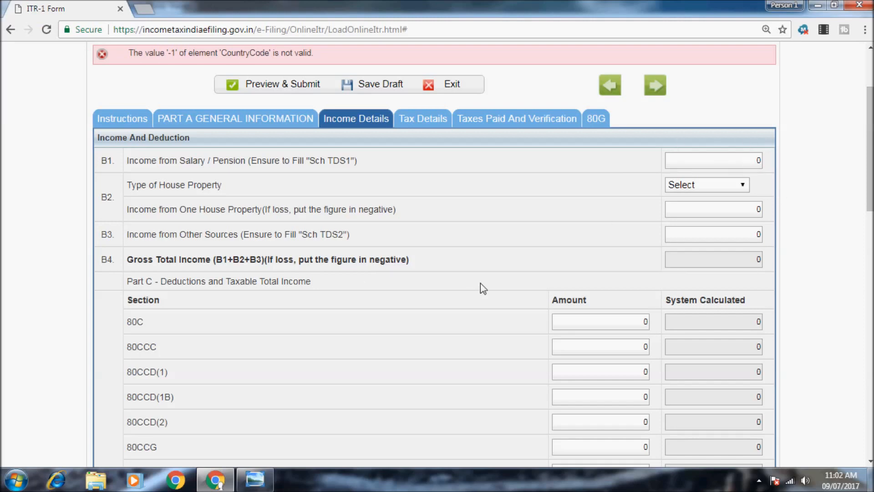
- Recheck the salary statement photo, then back in the form dismiss the save-your-work reminder
click(255, 480)
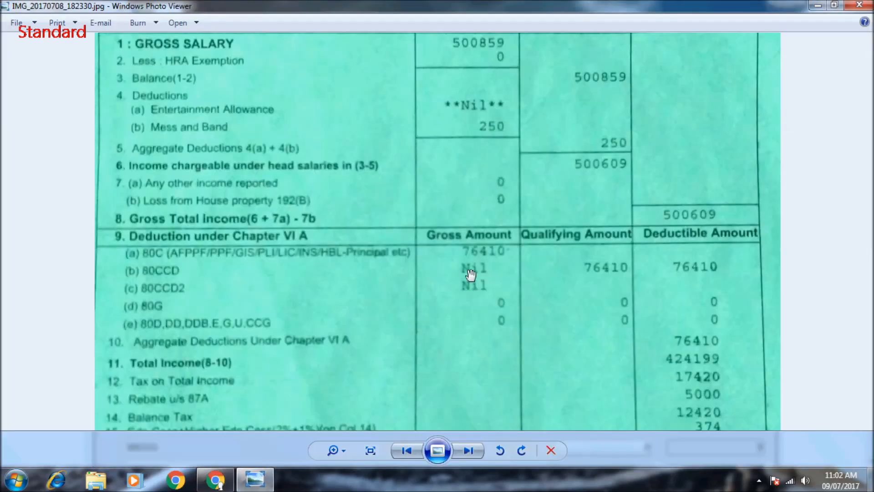
scroll(311, 193, up, 1)
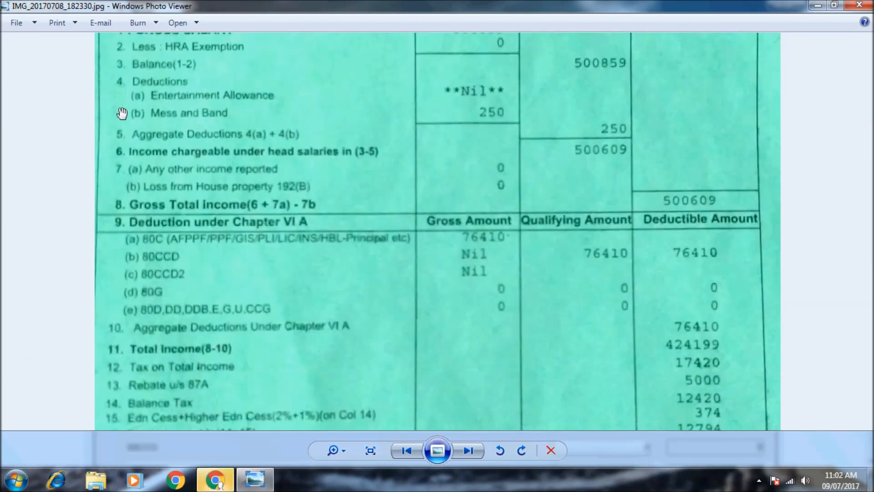
scroll(262, 310, down, 1)
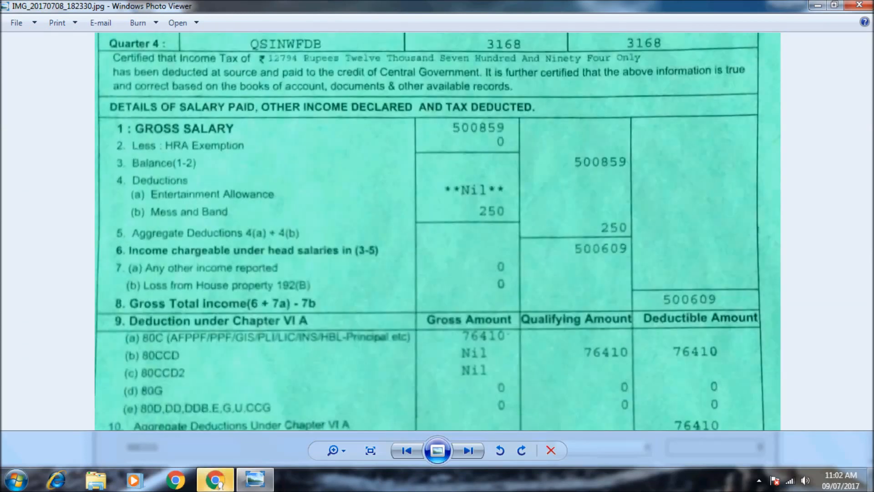
click(215, 480)
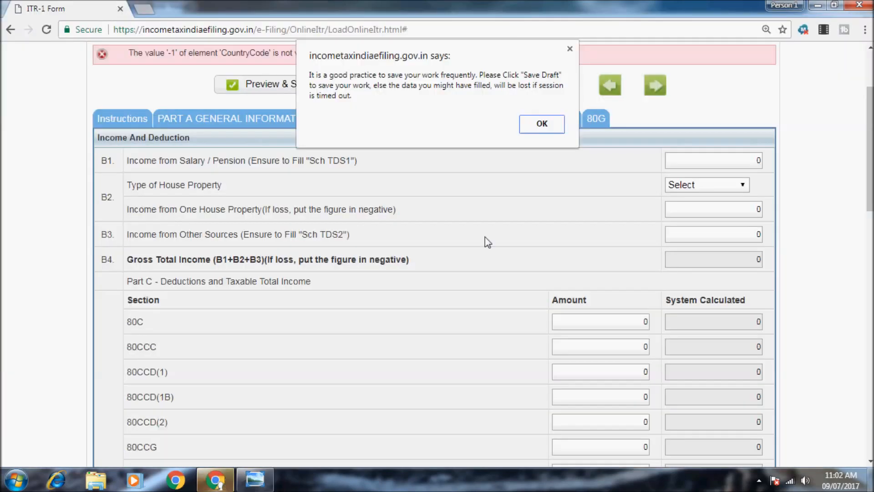
click(551, 123)
- Enter 500609 as Income from Salary / Pension and check the house property and other sources fields
click(728, 160)
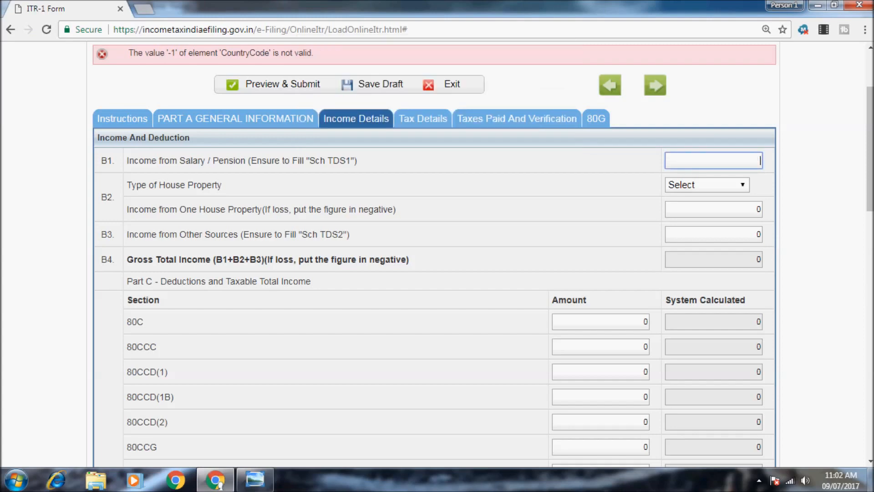
text(500609)
click(651, 257)
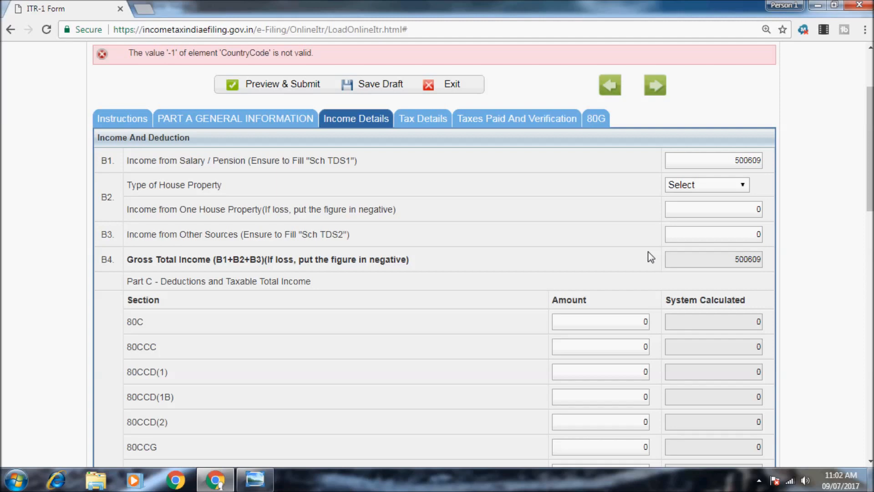
click(698, 184)
click(700, 184)
click(701, 235)
- Scroll through the Part C deduction rows, leaving other sources income at 0
scroll(704, 239, down, 1)
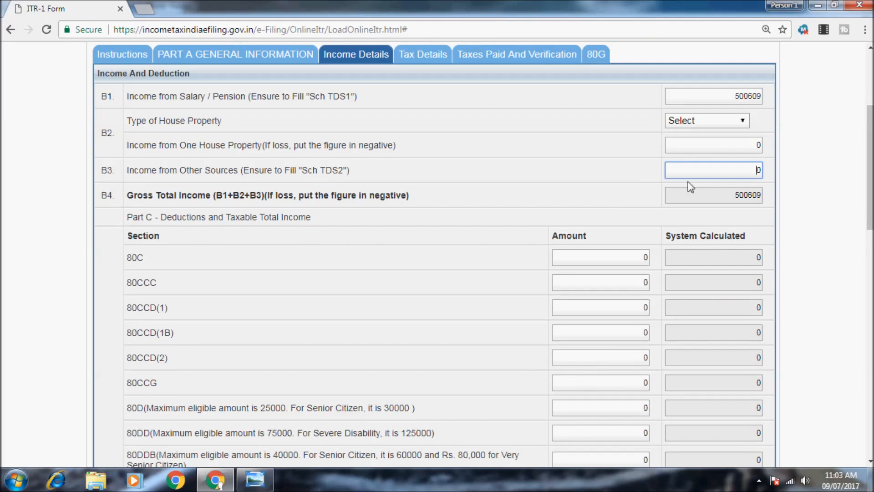
click(724, 206)
scroll(725, 199, down, 1)
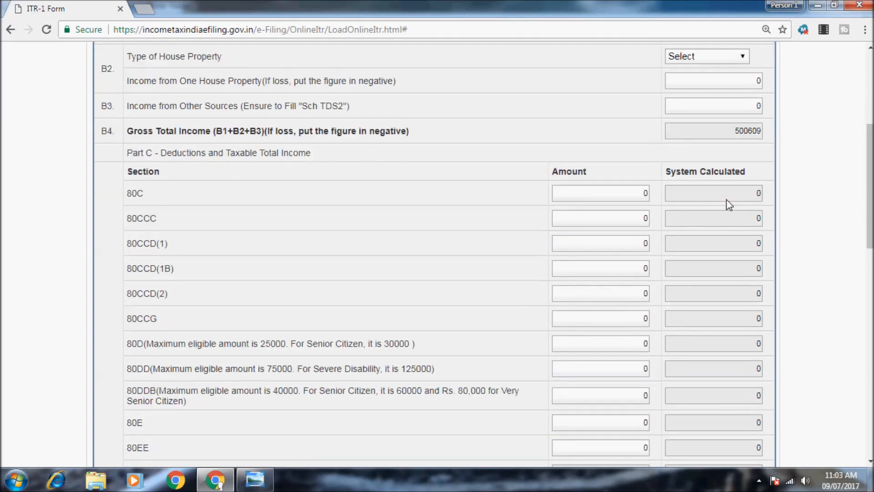
scroll(678, 204, down, 2)
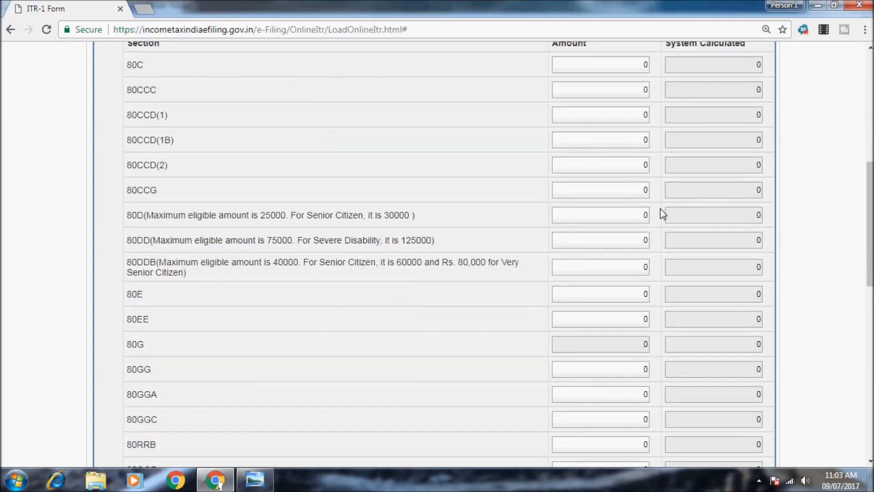
scroll(558, 150, up, 1)
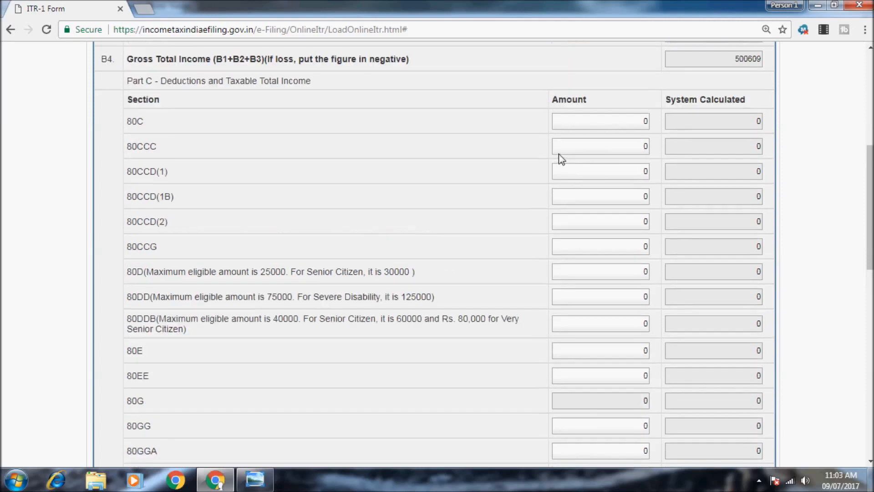
- Select the 80C Amount field and bring back the Form 16 image showing the 76410 deduction
click(626, 126)
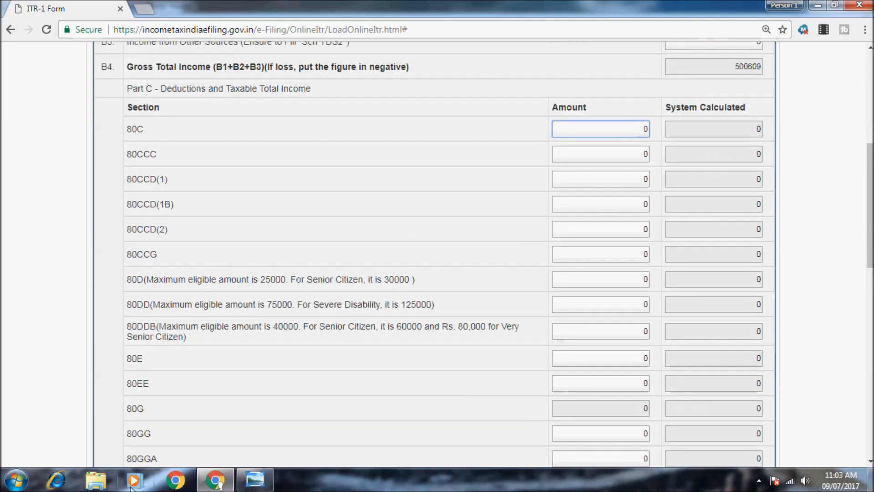
click(249, 476)
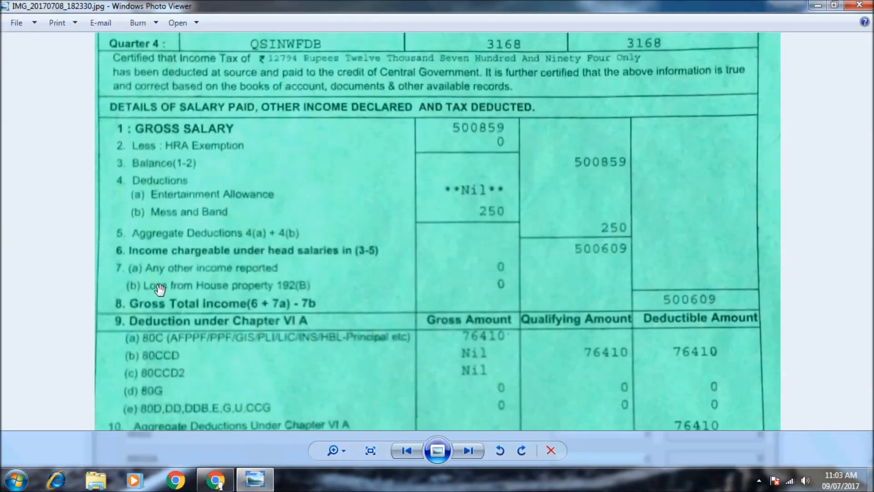
scroll(185, 305, down, 3)
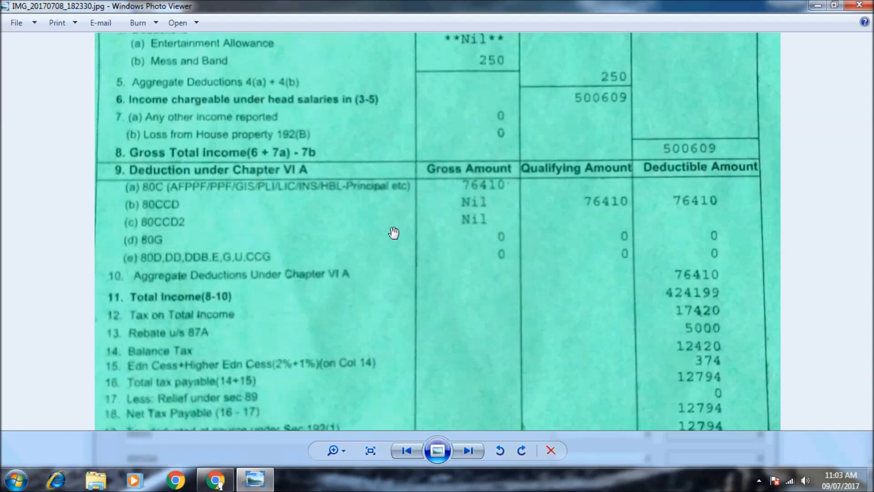
- With Form 16's Total Income to Net Tax Payable rows in view, bring up the Start menu
key(super)
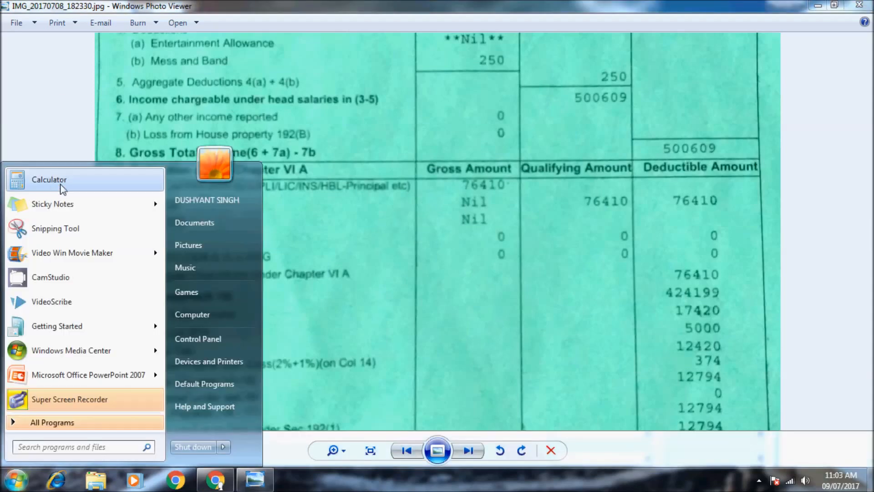
- Add 76410 and 30000 in Calculator to get 106410, then close it and hide the image
click(61, 182)
text(76410)
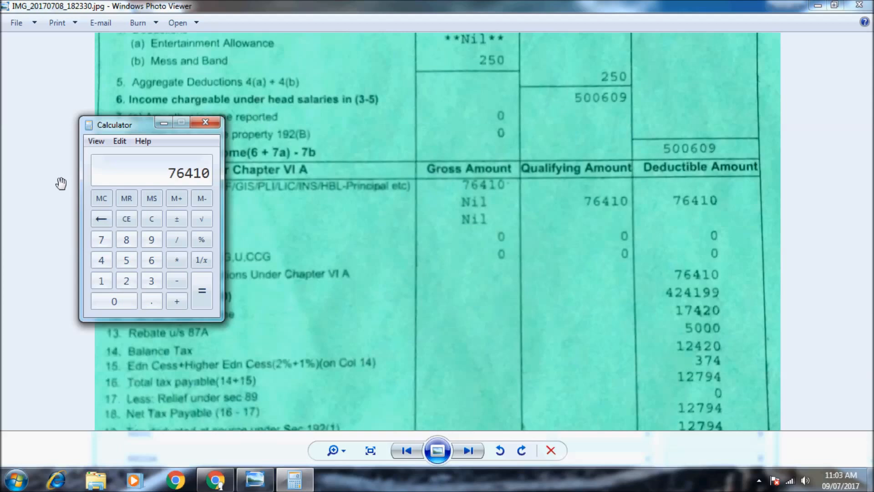
key(plus)
text(30000)
key(Return)
click(205, 122)
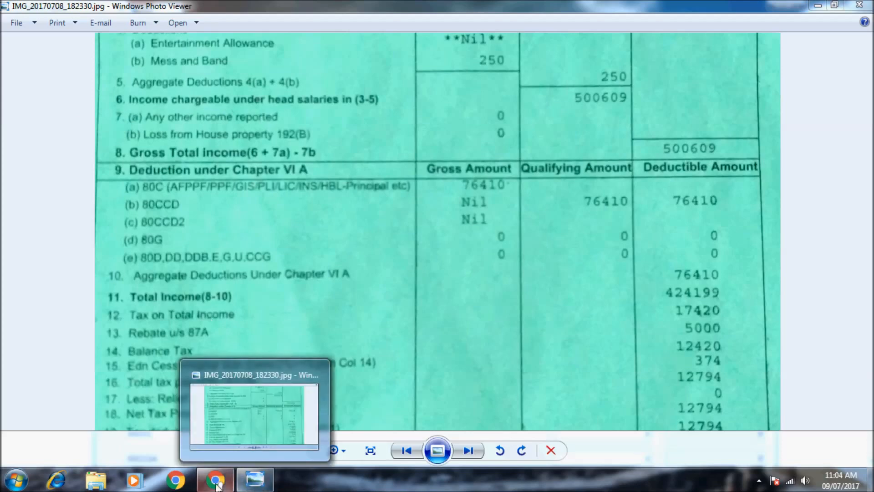
click(251, 485)
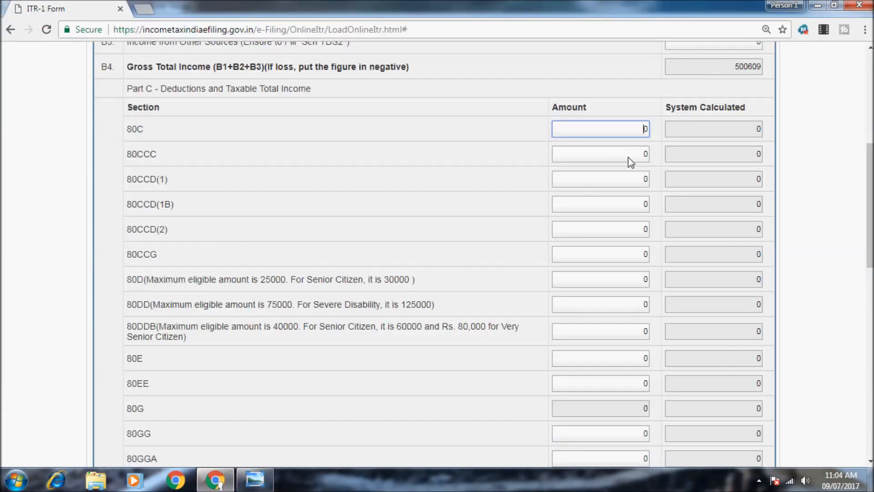
- Replace the 0 in the 80C Amount field with 76410 in the ITR-1 form
click(758, 481)
right_click(738, 416)
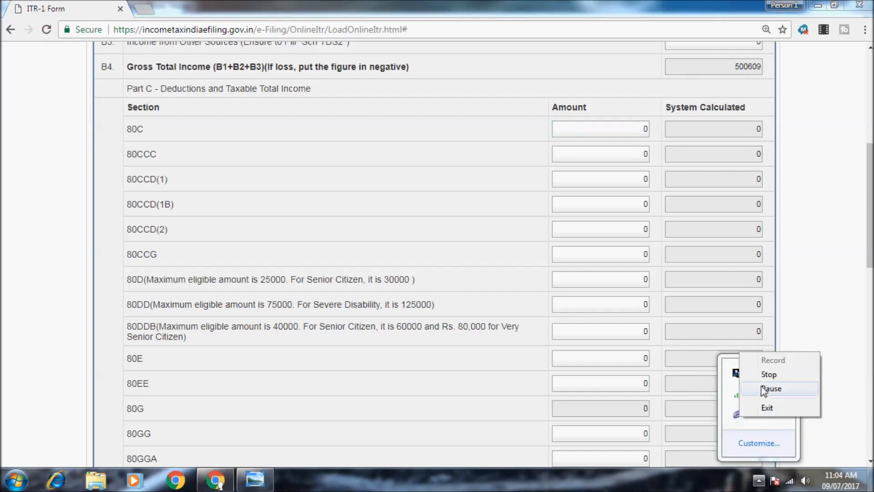
click(765, 391)
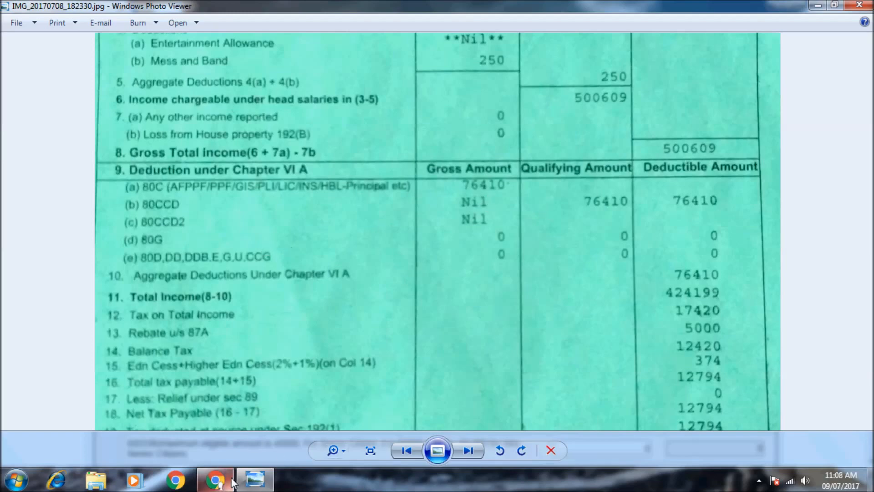
click(215, 479)
key(BackSpace)
text(76410)
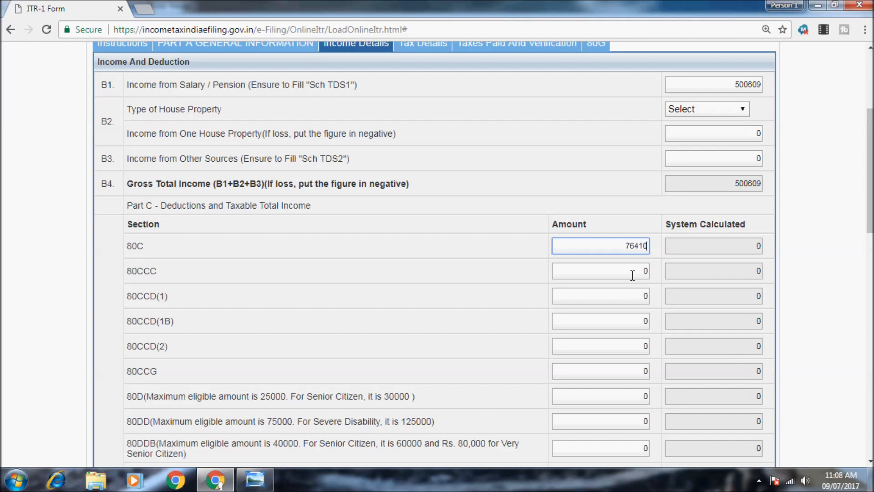
click(633, 273)
click(759, 480)
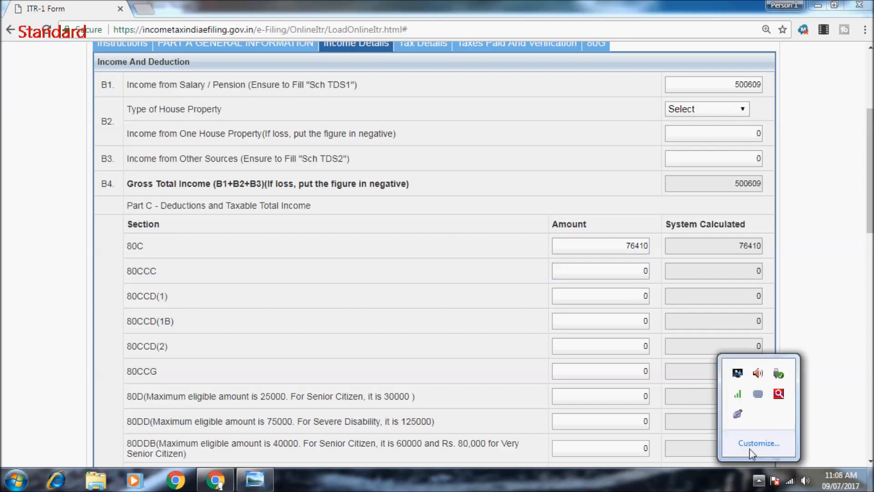
right_click(736, 415)
click(565, 266)
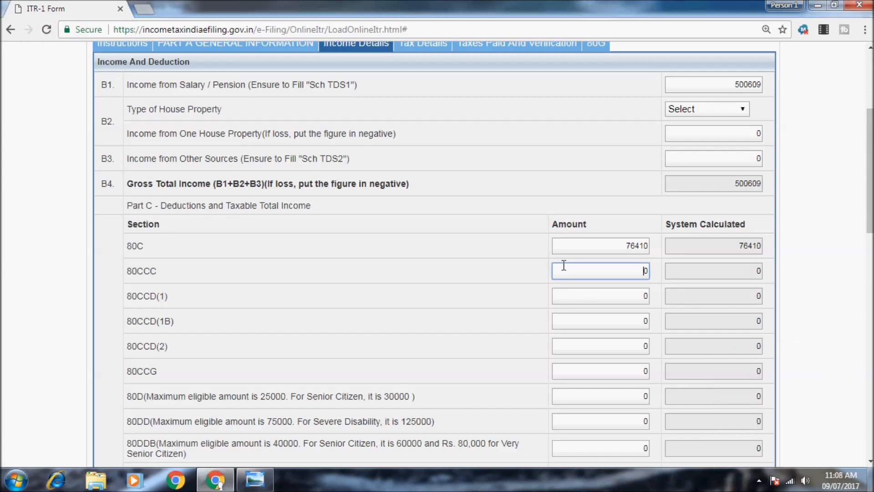
double_click(628, 250)
text(10)
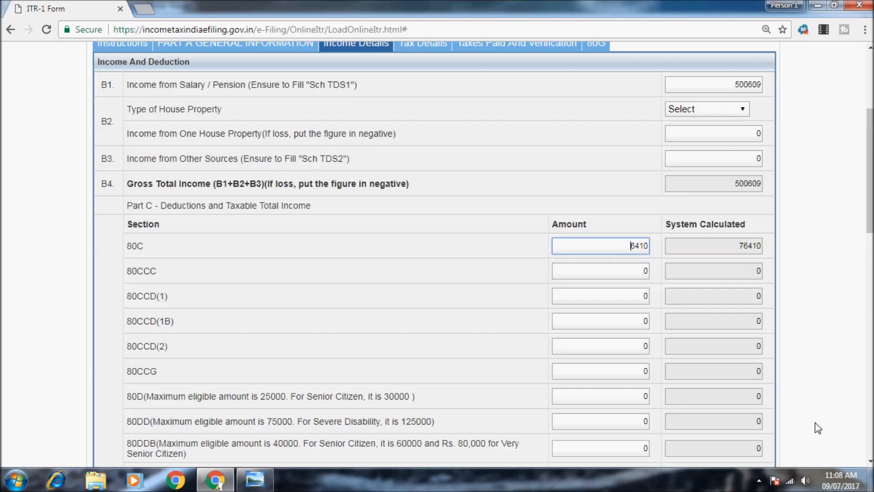
key(BackSpace)
key(BackSpace)
text(200000)
click(595, 260)
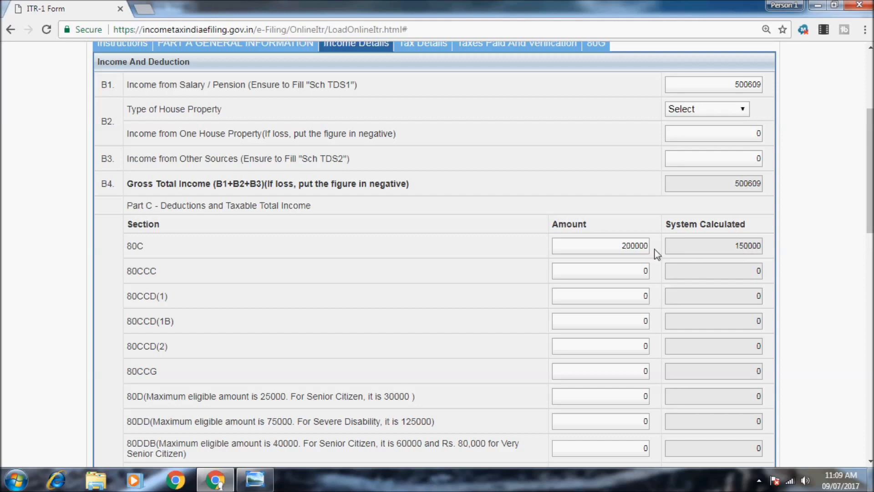
click(625, 246)
key(Delete)
key(Delete)
key(Delete)
key(Delete)
key(Delete)
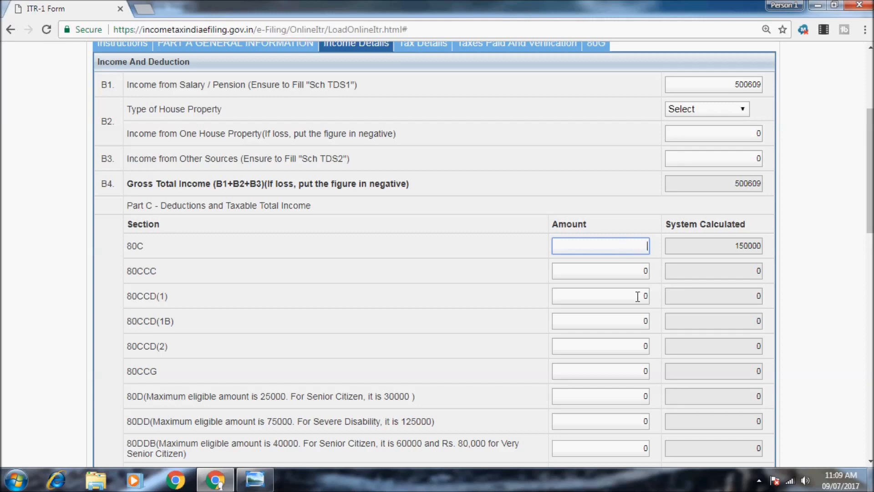
text(76410)
click(638, 296)
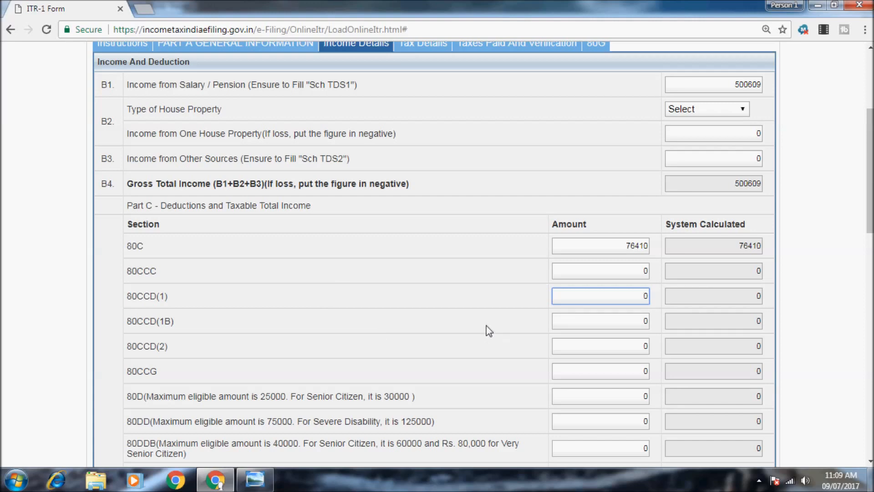
scroll(489, 330, down, 3)
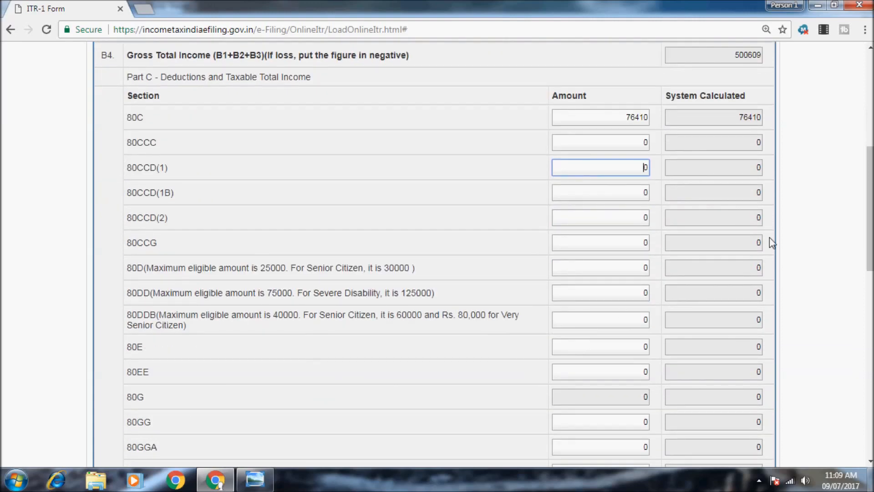
scroll(668, 264, down, 3)
scroll(668, 264, up, 3)
scroll(668, 263, down, 6)
scroll(668, 263, up, 4)
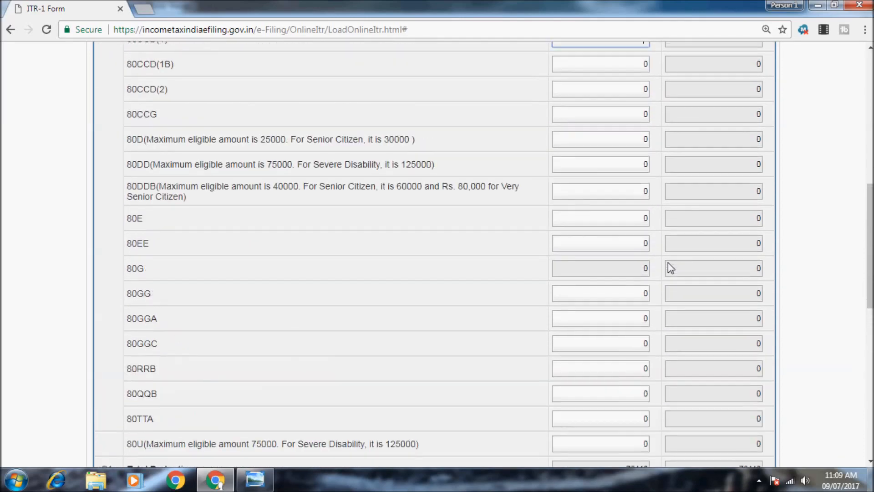
scroll(668, 263, up, 4)
scroll(668, 263, down, 1)
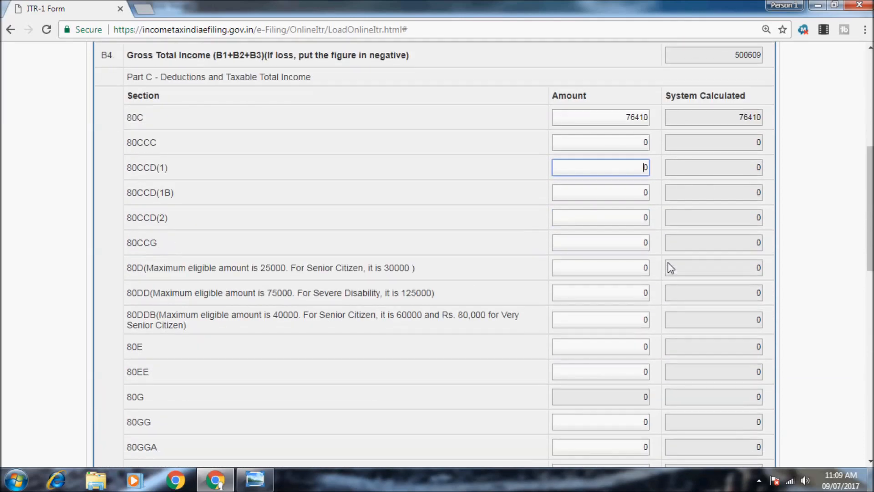
scroll(668, 263, down, 2)
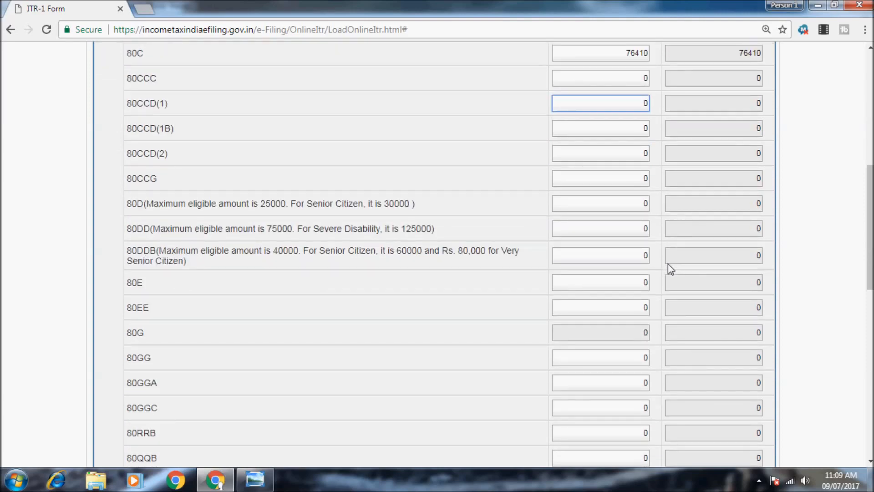
scroll(667, 263, down, 1)
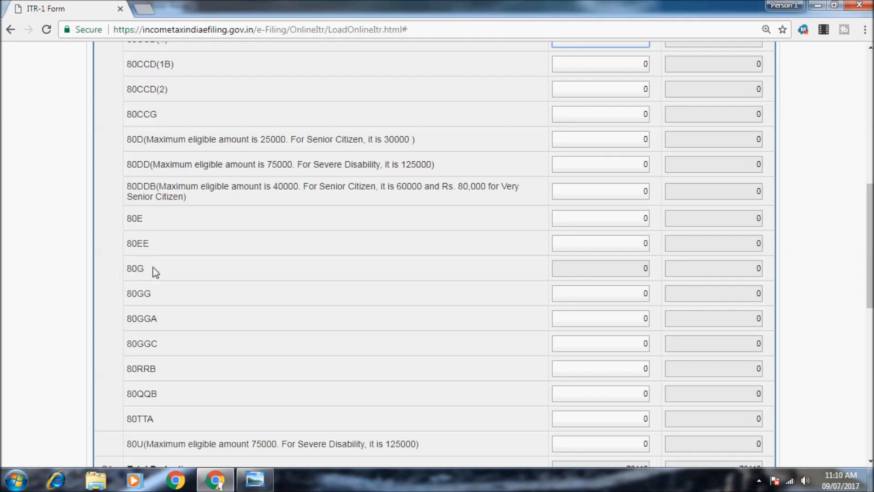
scroll(186, 229, up, 15)
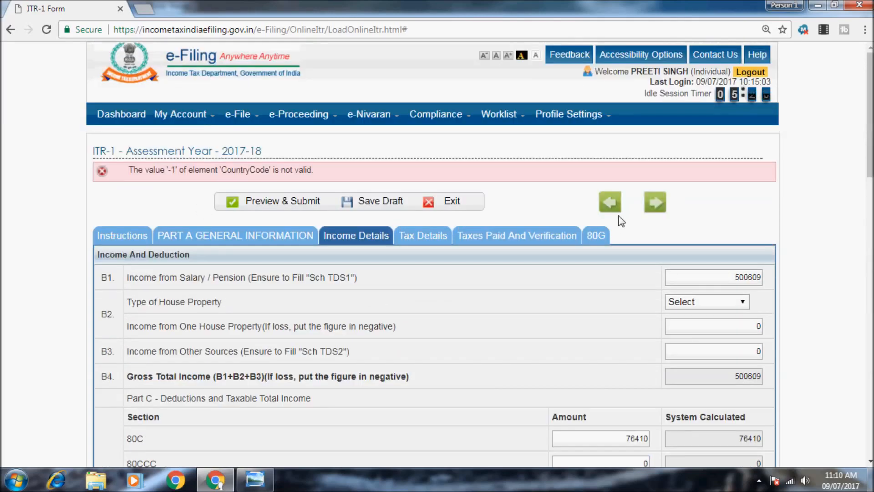
click(596, 235)
scroll(504, 335, down, 1)
scroll(505, 334, up, 1)
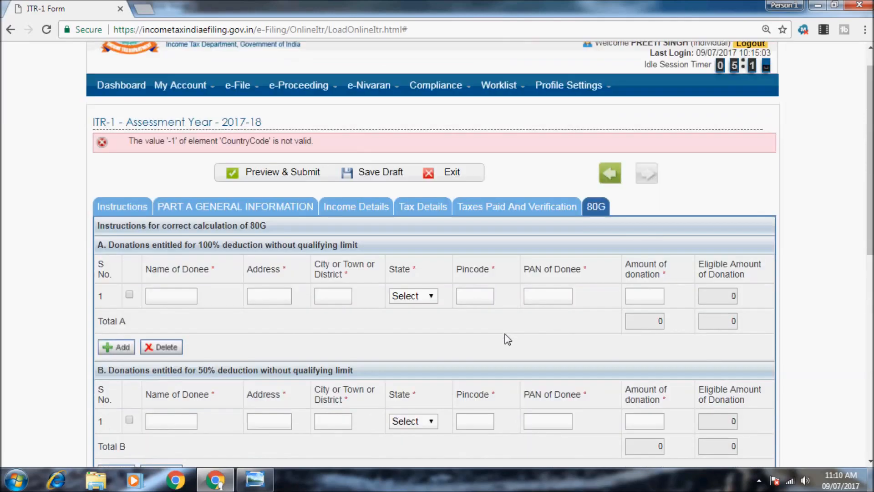
click(376, 241)
scroll(370, 287, down, 14)
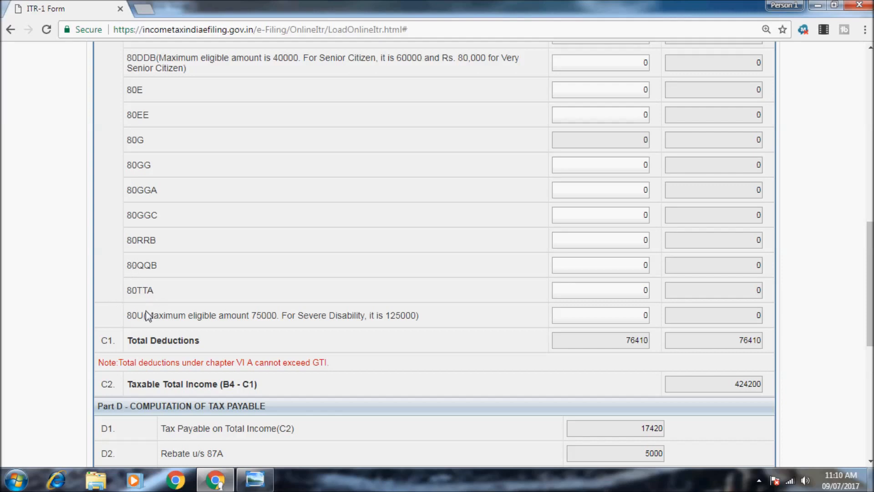
- Dismiss the idle session timeout warning and save the ITR-1 as a draft
scroll(193, 261, up, 12)
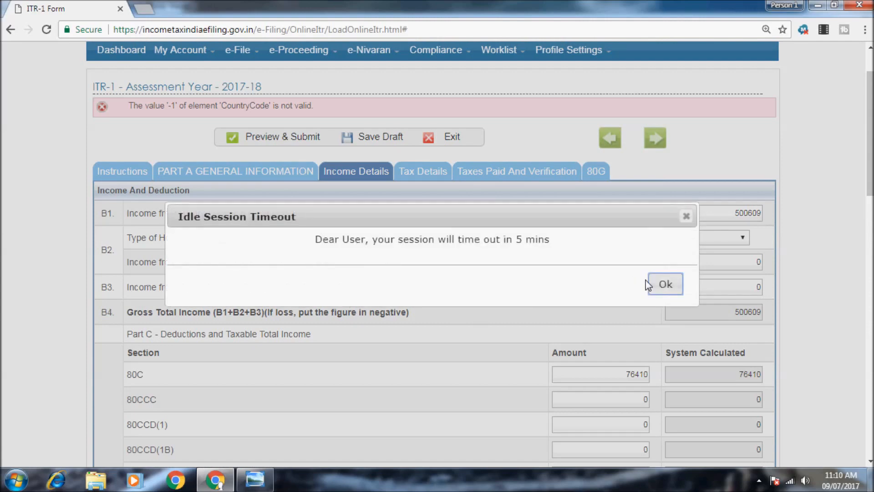
click(661, 289)
click(381, 140)
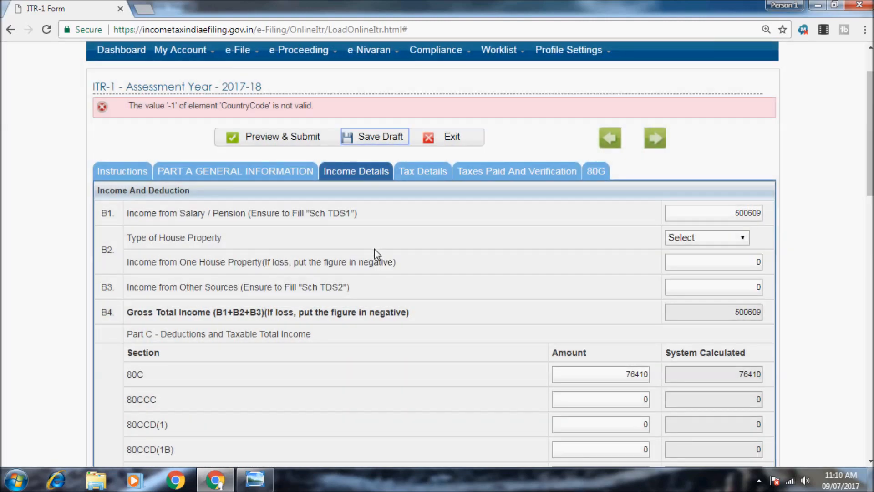
scroll(374, 248, down, 11)
scroll(377, 253, down, 3)
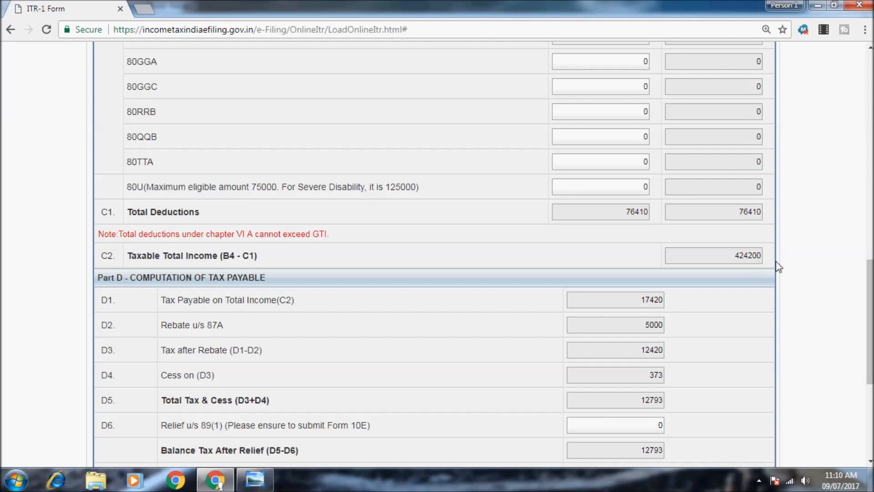
scroll(729, 233, down, 3)
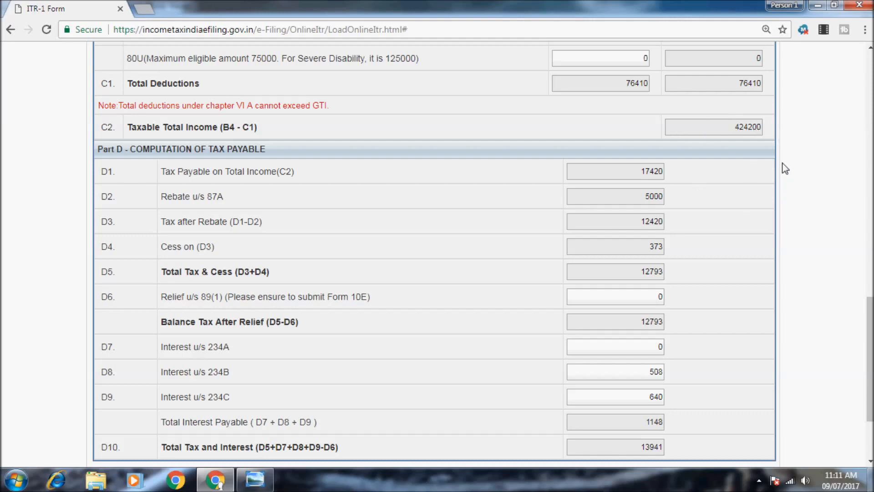
- Dismiss the reminder to save work
click(759, 480)
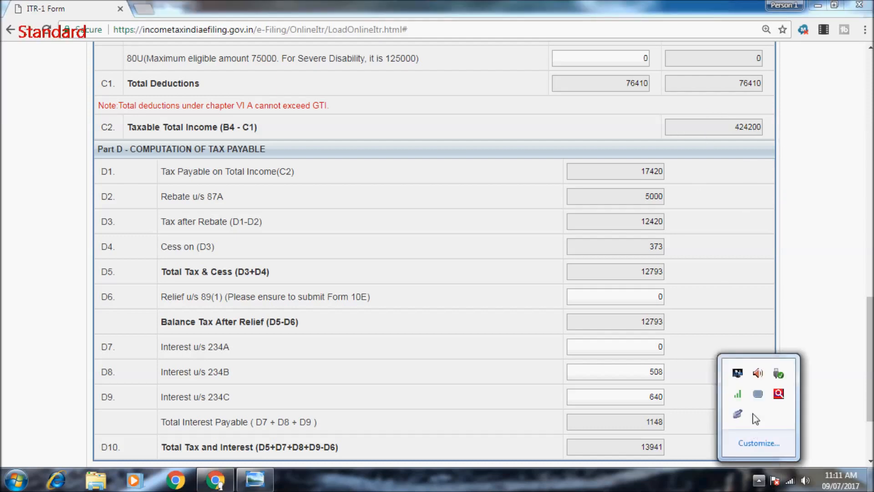
right_click(737, 413)
click(766, 385)
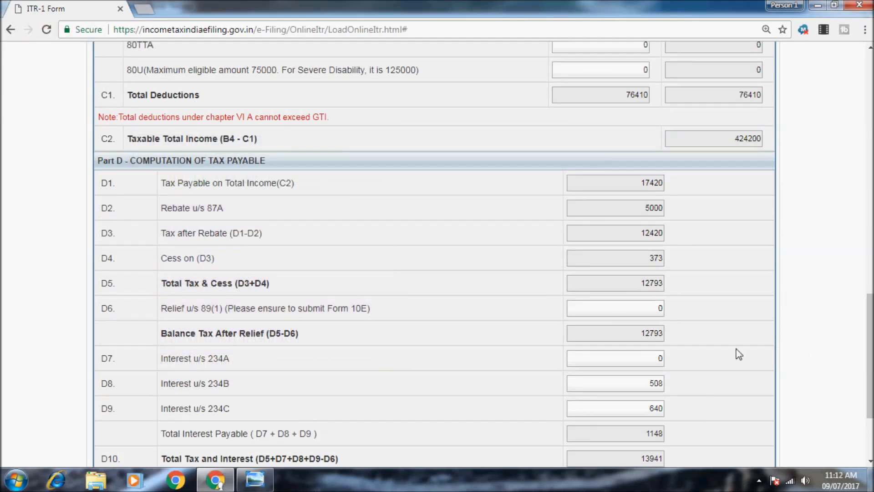
click(758, 484)
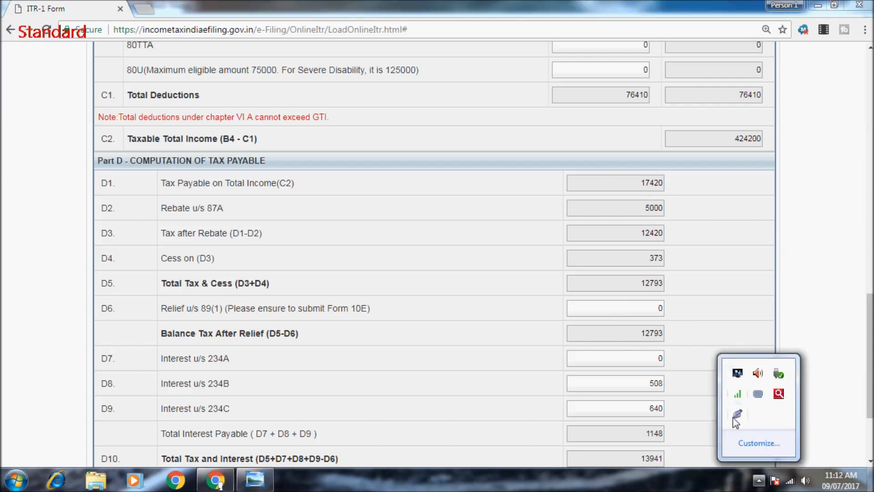
right_click(737, 414)
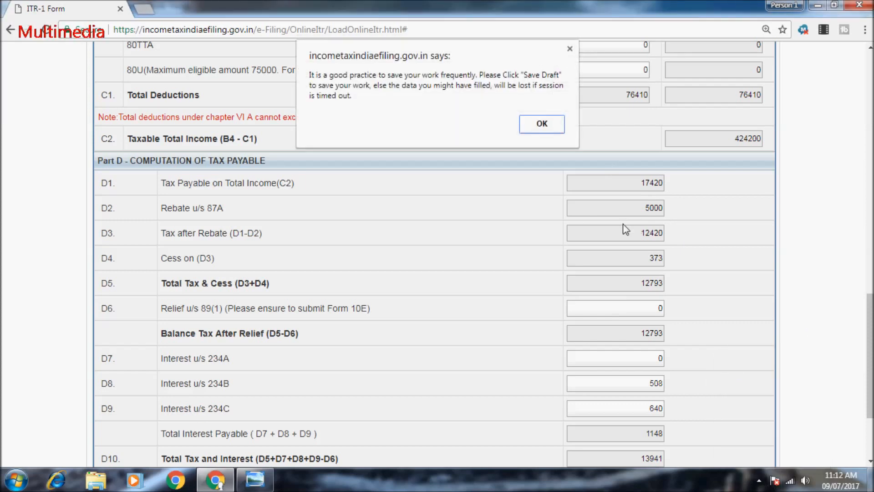
click(545, 125)
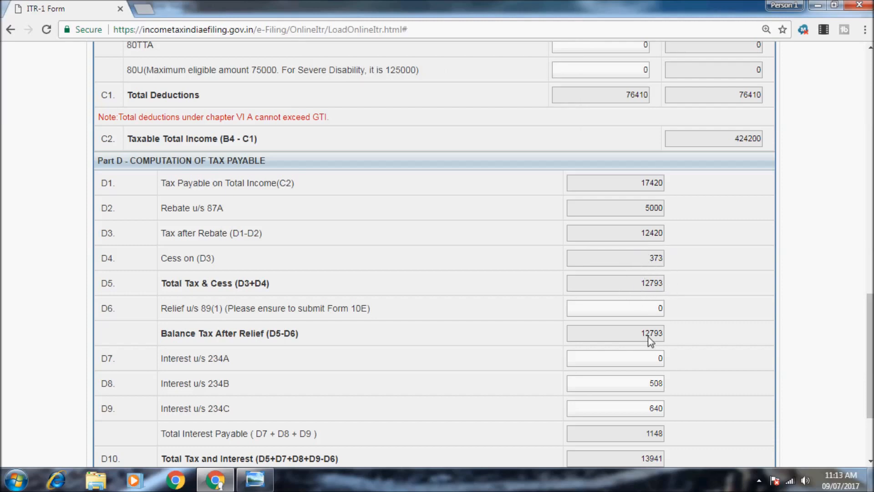
- Review Part D's computed tax and interest of 13941 and continue to Tax Details
scroll(657, 304, down, 2)
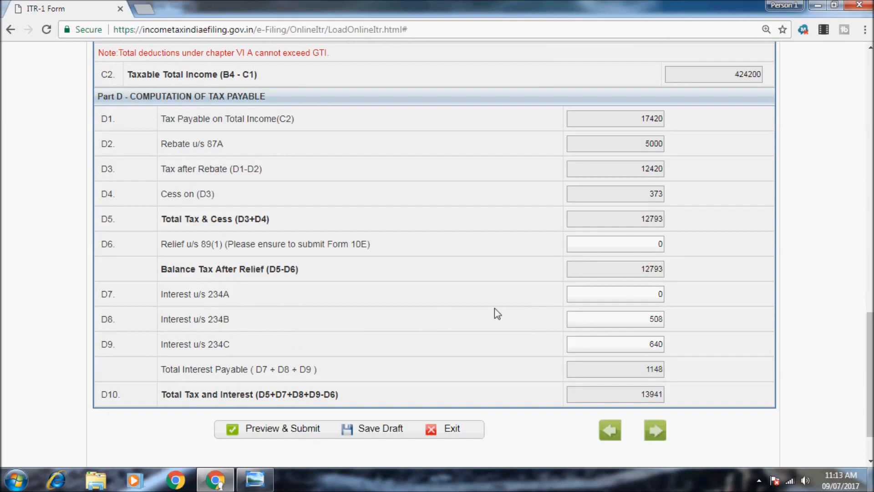
scroll(604, 337, down, 2)
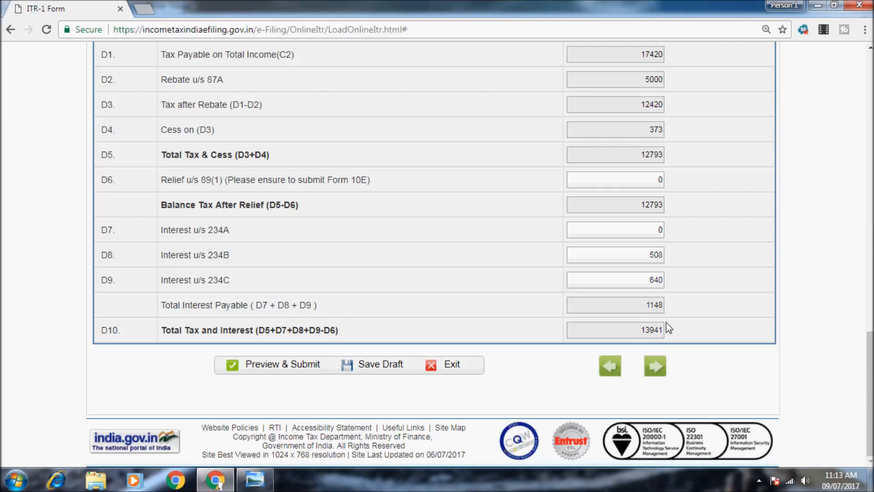
click(655, 365)
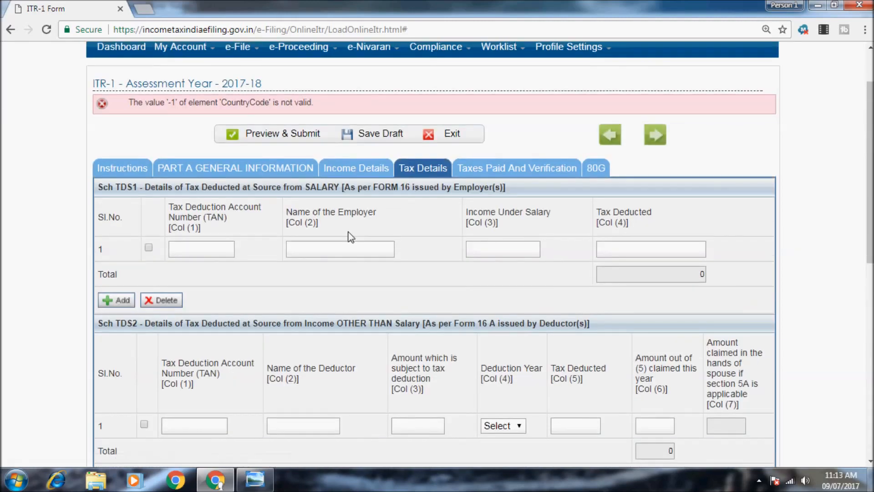
- Tick row 1 of Sch TDS1, leave its TAN, name, salary and tax fields blank, and continue
click(149, 247)
click(180, 248)
click(338, 254)
click(470, 249)
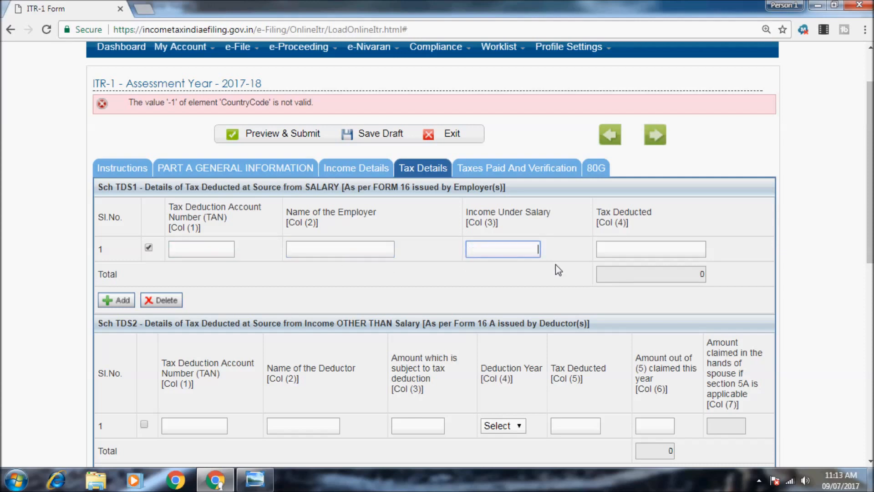
click(629, 247)
click(688, 274)
click(669, 249)
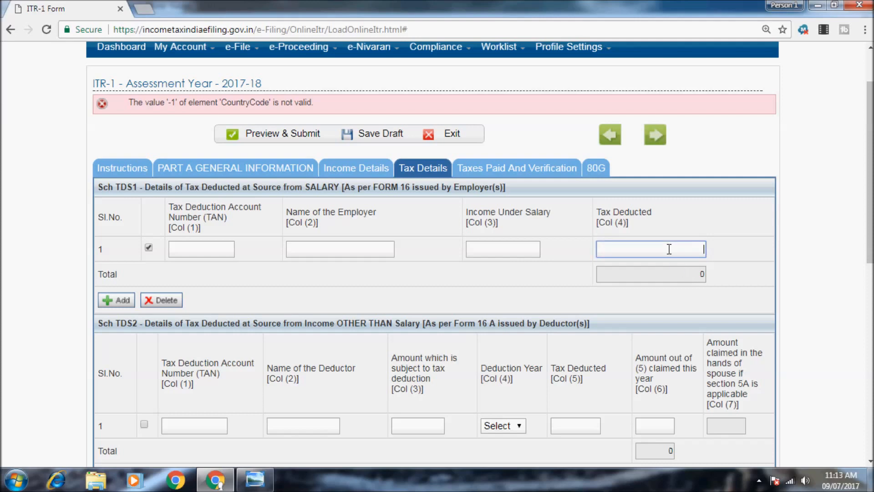
scroll(670, 248, down, 1)
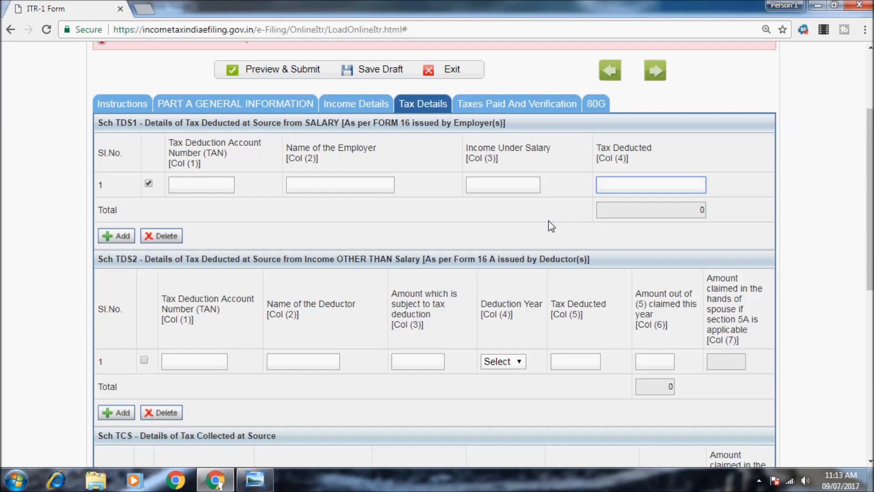
scroll(551, 226, down, 8)
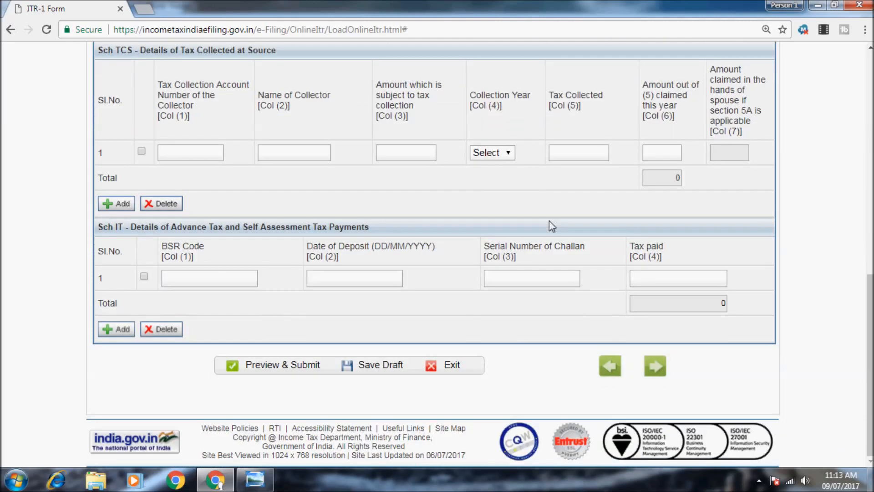
click(655, 366)
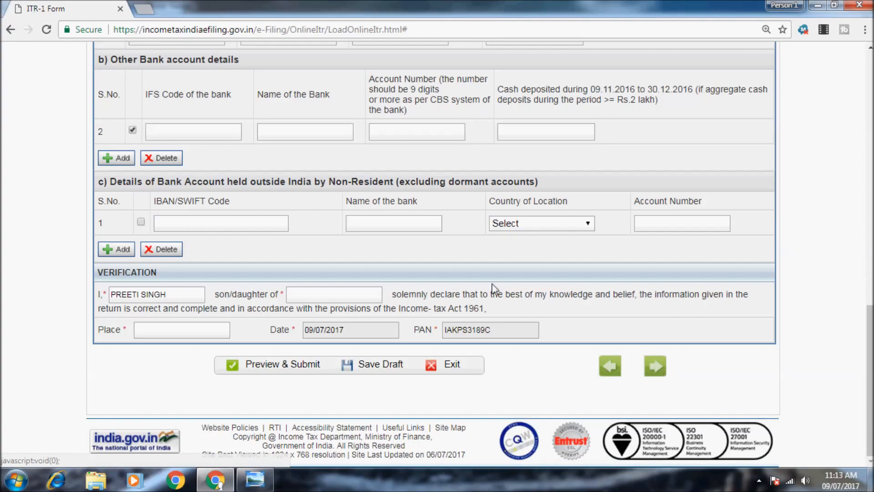
- Review the tax summary, selecting the zero refund amount in D13
scroll(495, 288, up, 1)
scroll(495, 288, up, 10)
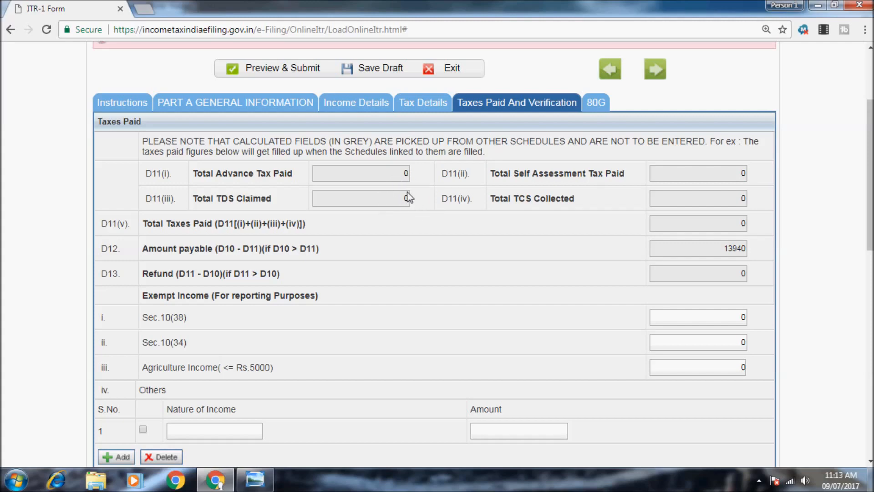
scroll(339, 223, down, 3)
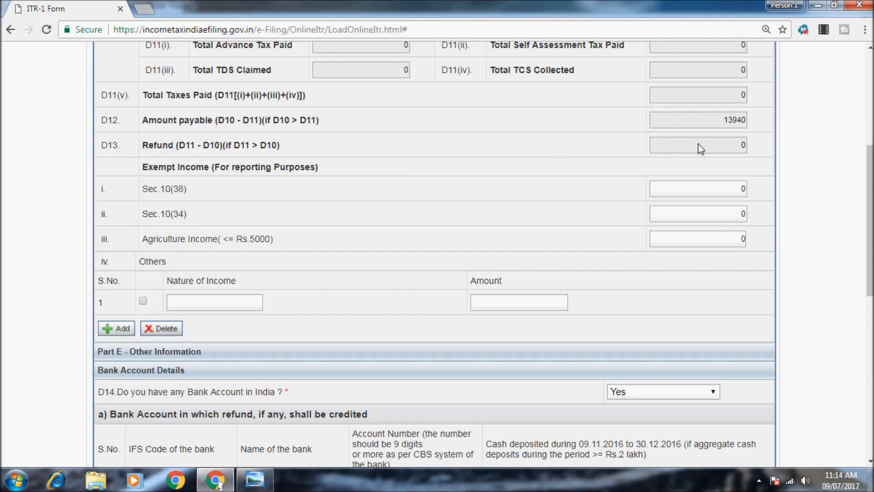
double_click(741, 145)
- Keep D14 answered Yes for having a bank account in India
scroll(718, 163, down, 1)
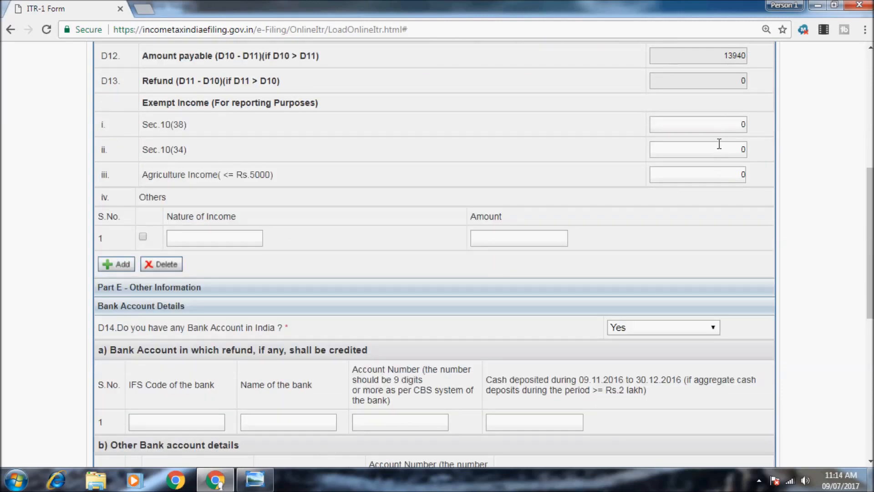
scroll(720, 144, up, 2)
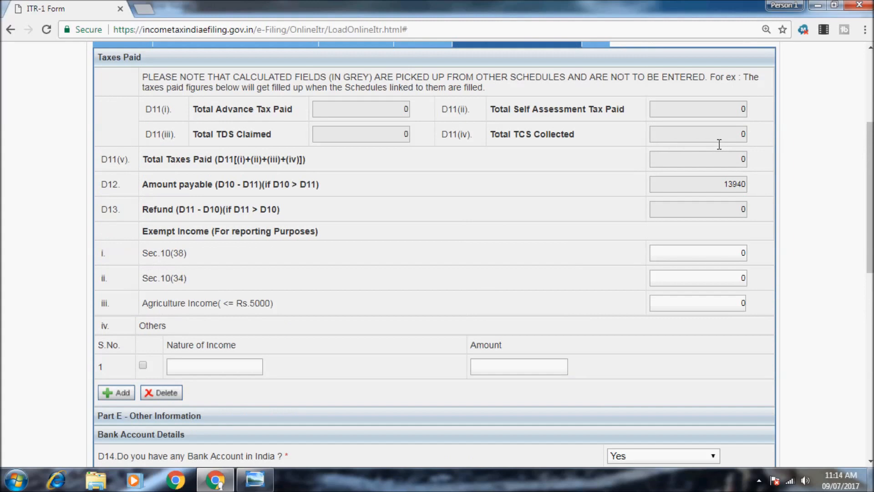
scroll(719, 145, down, 1)
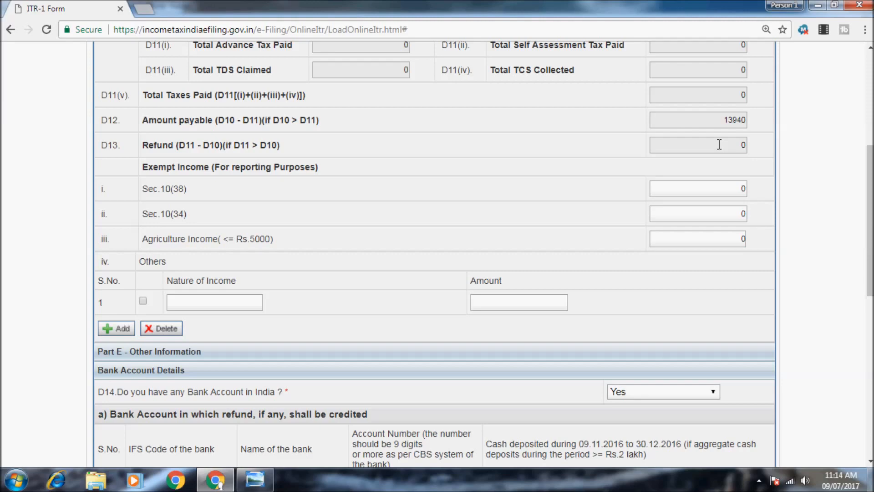
scroll(669, 199, down, 1)
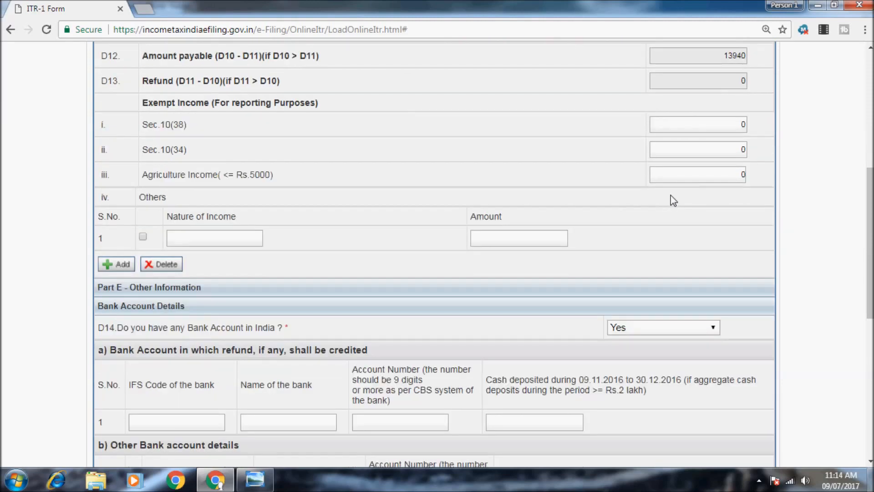
scroll(620, 232, down, 3)
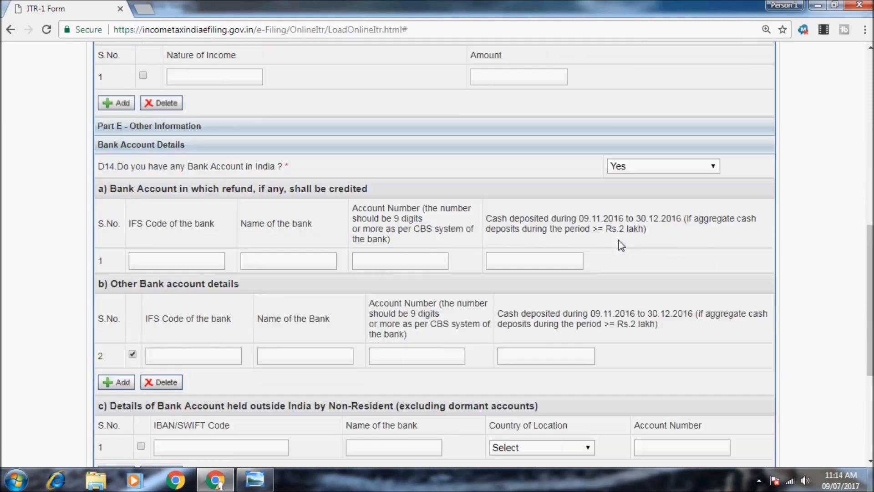
scroll(621, 160, down, 2)
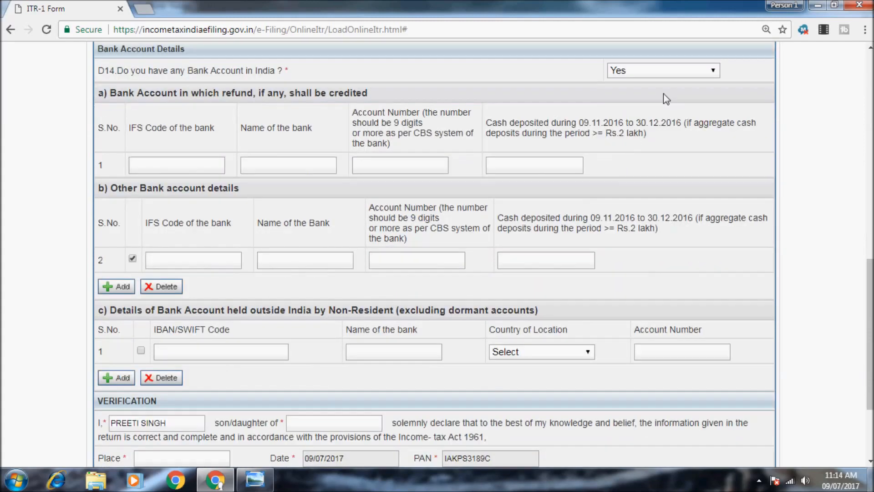
click(676, 71)
click(666, 94)
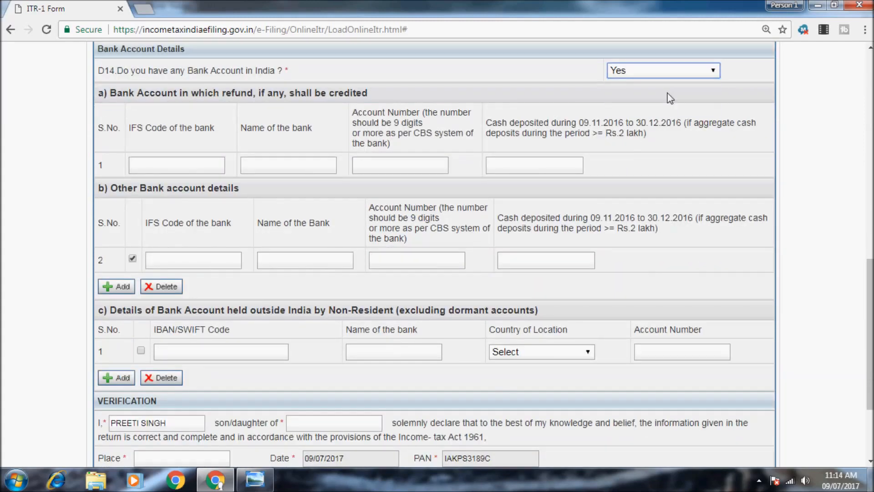
- Go through the bank account fields and try adding another other-bank account row
click(398, 168)
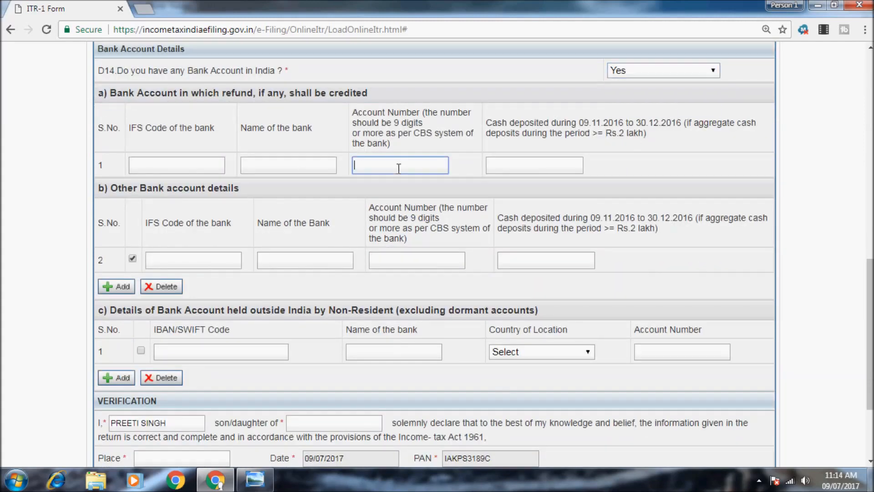
click(502, 167)
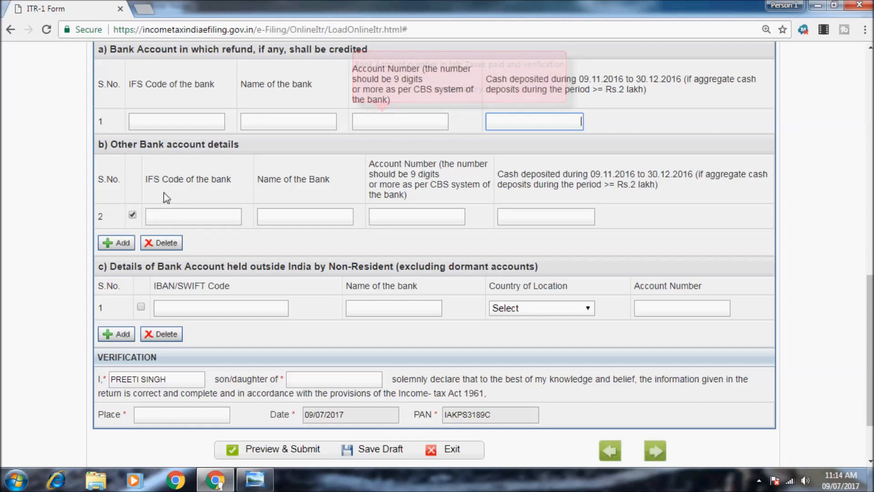
scroll(165, 197, down, 2)
click(187, 146)
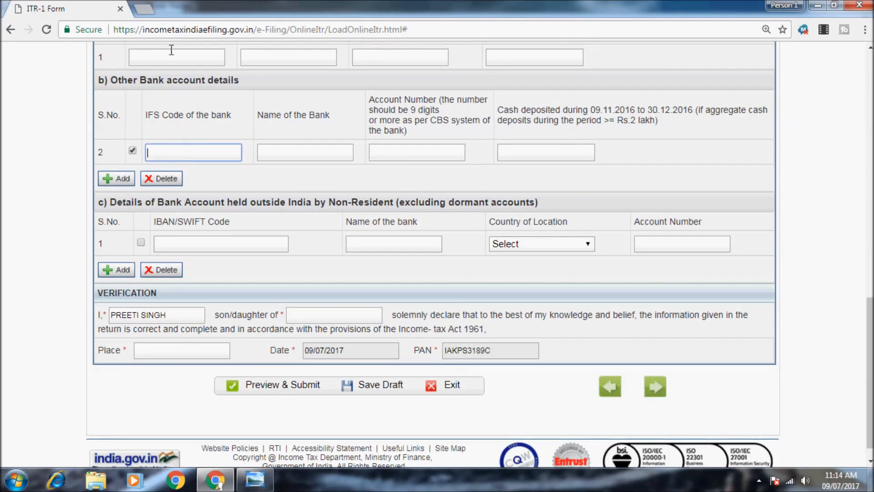
scroll(157, 157, up, 2)
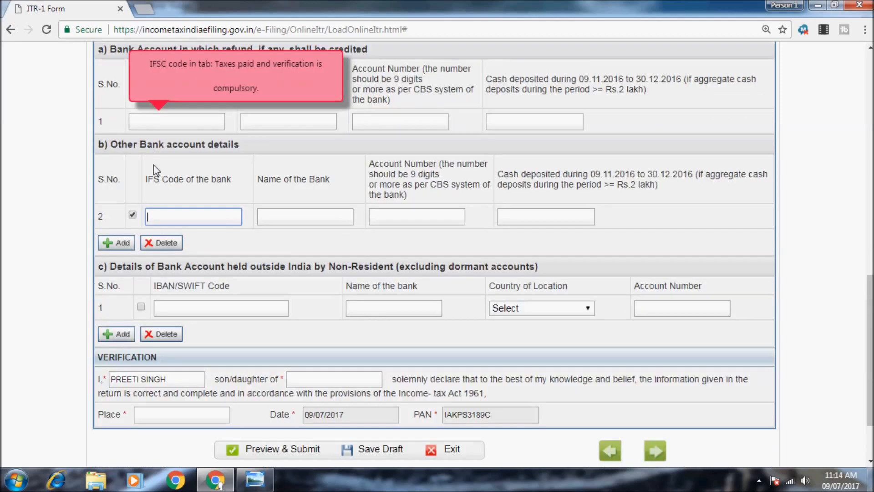
click(114, 249)
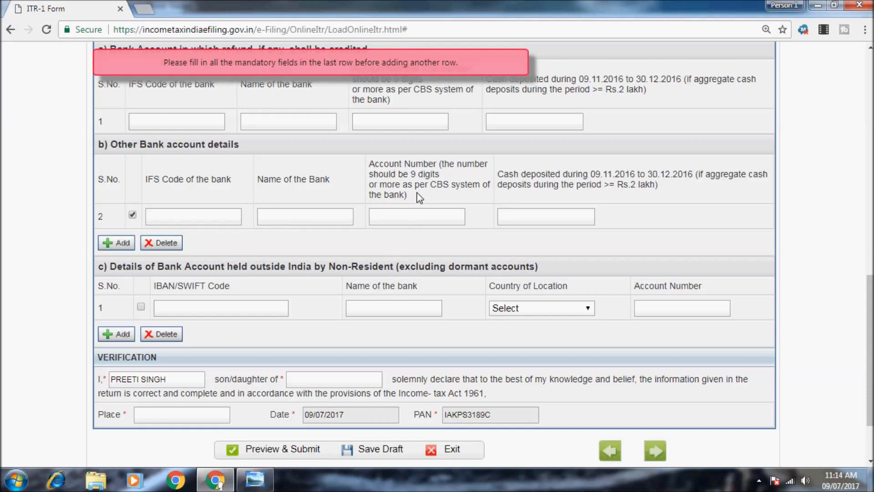
- Visit the verification name fields and save the draft, which flags CountryCode value '-1' as invalid
scroll(420, 197, down, 3)
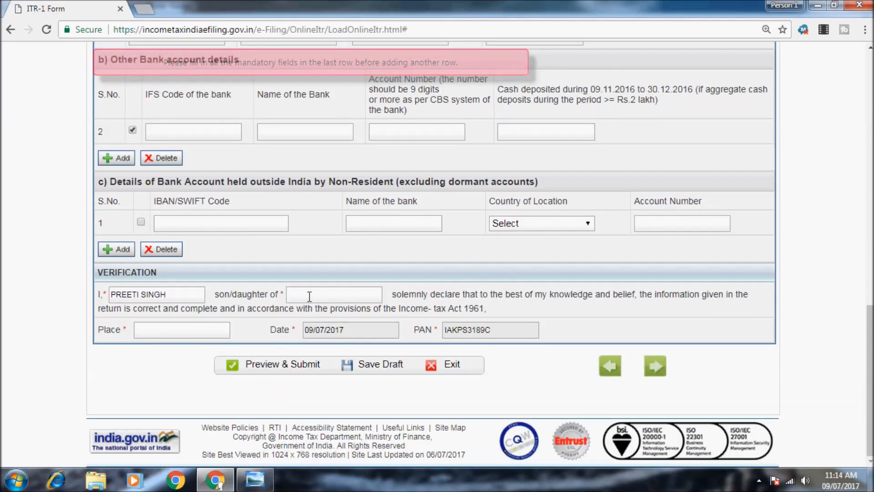
click(194, 295)
click(325, 295)
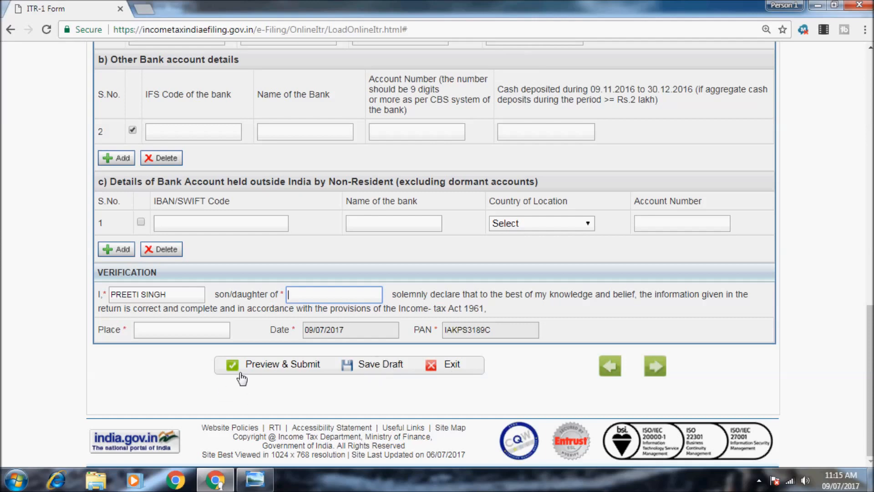
click(396, 365)
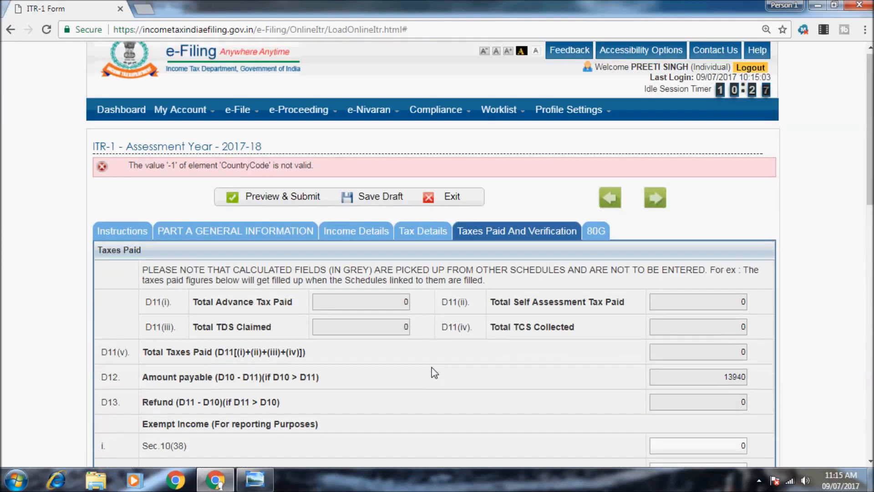
- Open the 80G donations schedule and scroll through sections A–E, leaving every table empty
click(596, 231)
scroll(408, 315, up, 15)
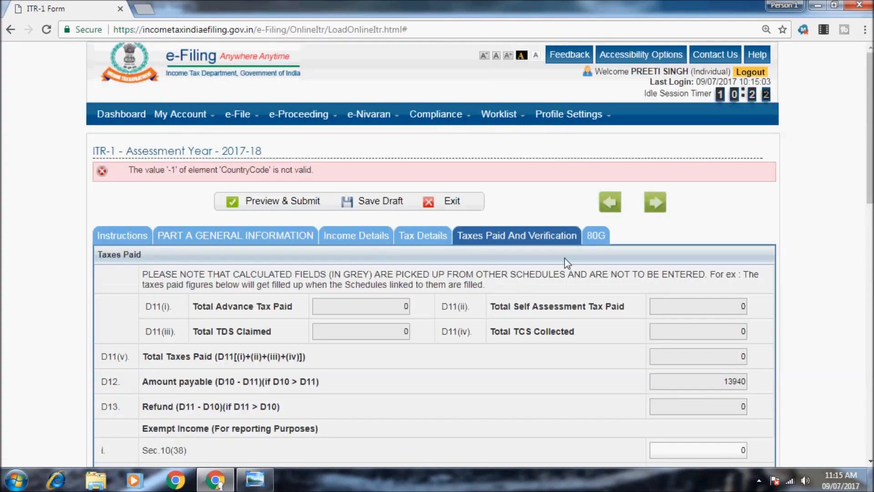
click(594, 235)
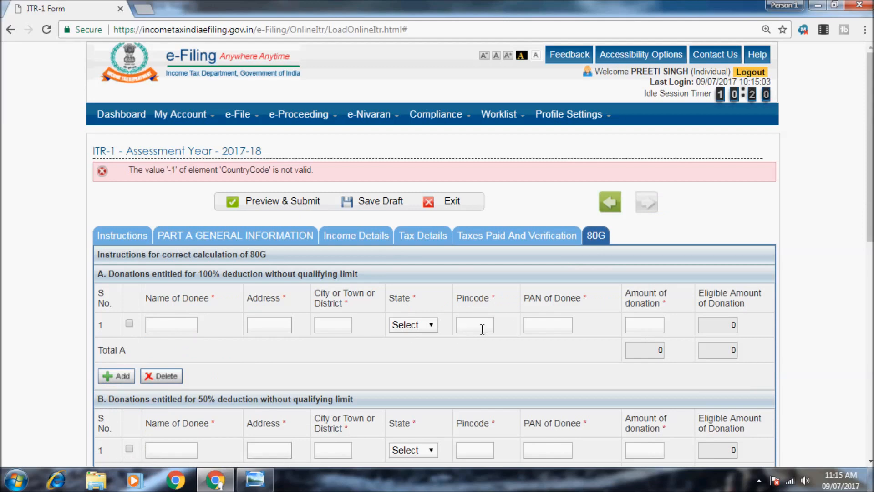
click(539, 324)
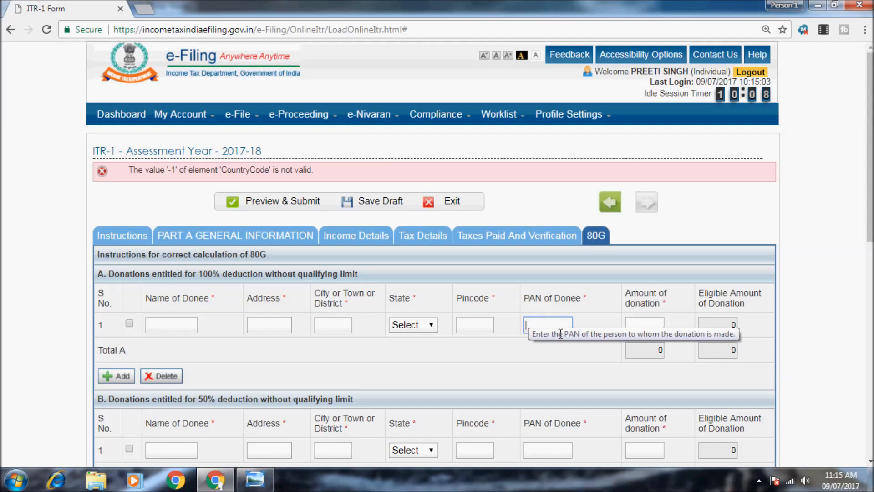
scroll(599, 320, down, 10)
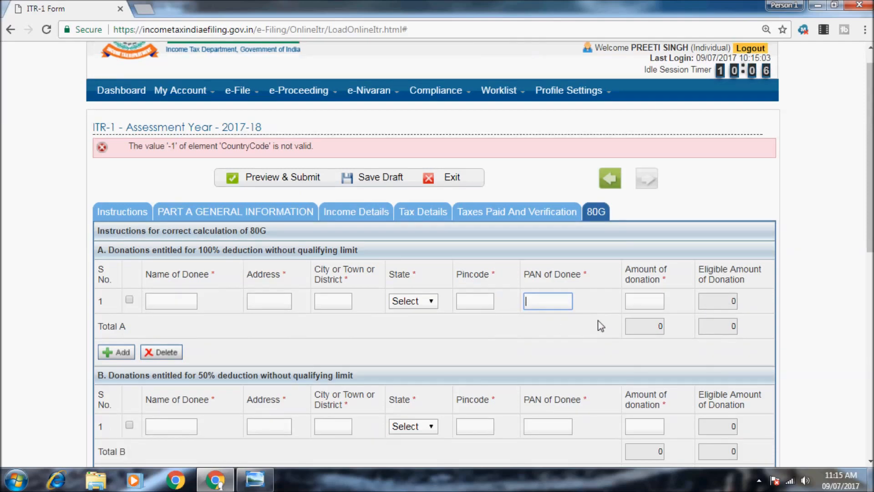
scroll(598, 325, down, 1)
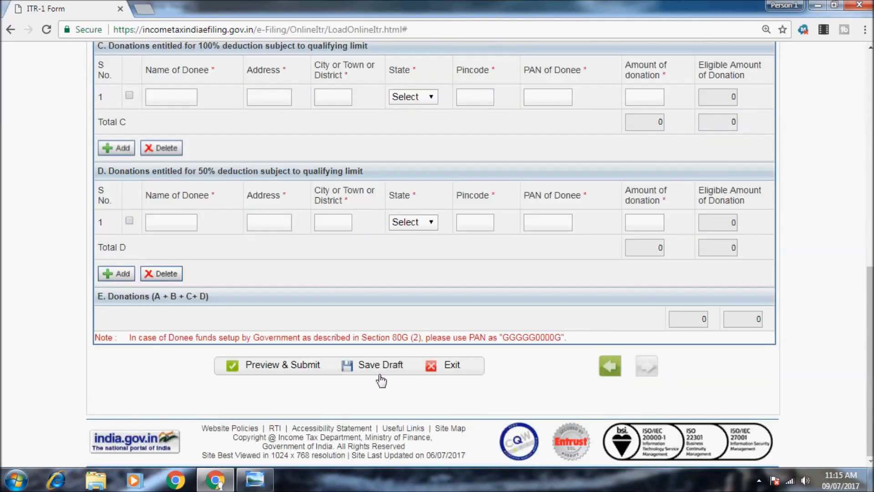
scroll(340, 326, up, 12)
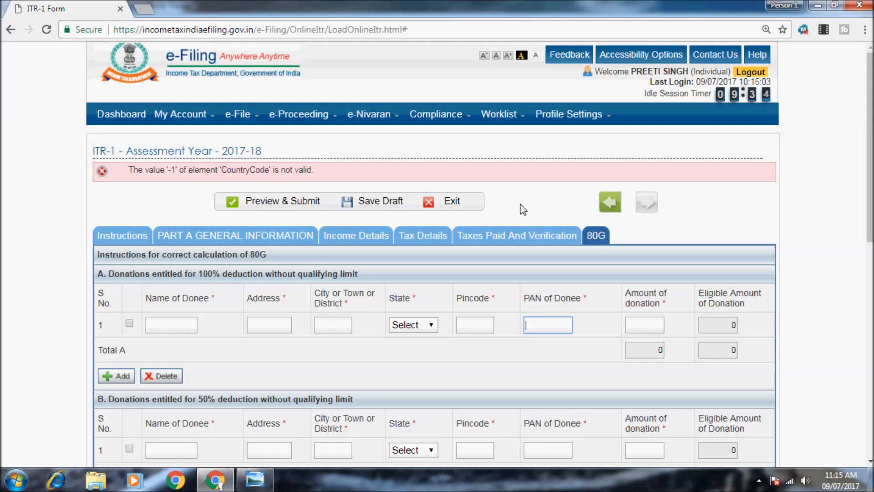
- Try prevalidating the bank account via Profile Settings > Prevalidate Your Bank Account
mouse_move(567, 116)
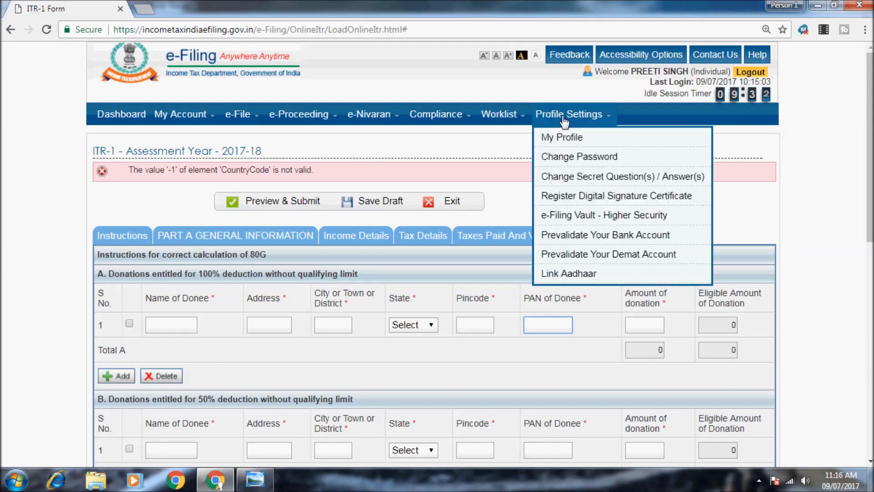
click(578, 236)
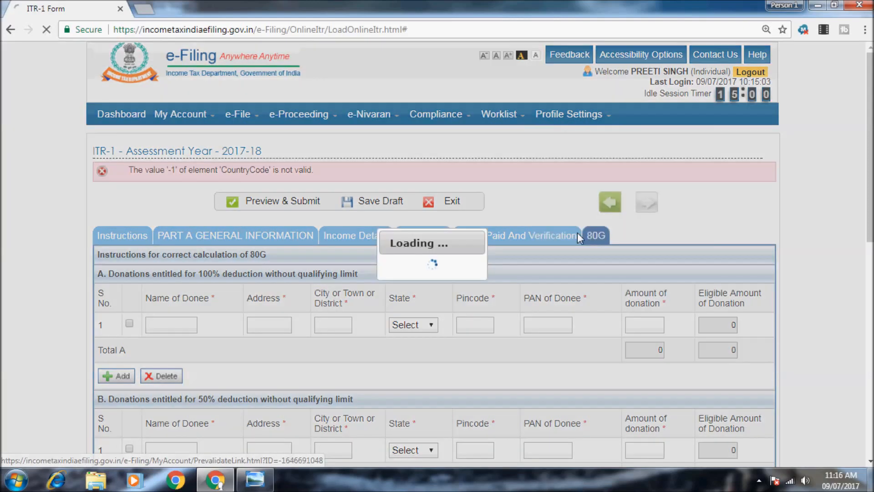
scroll(503, 255, down, 3)
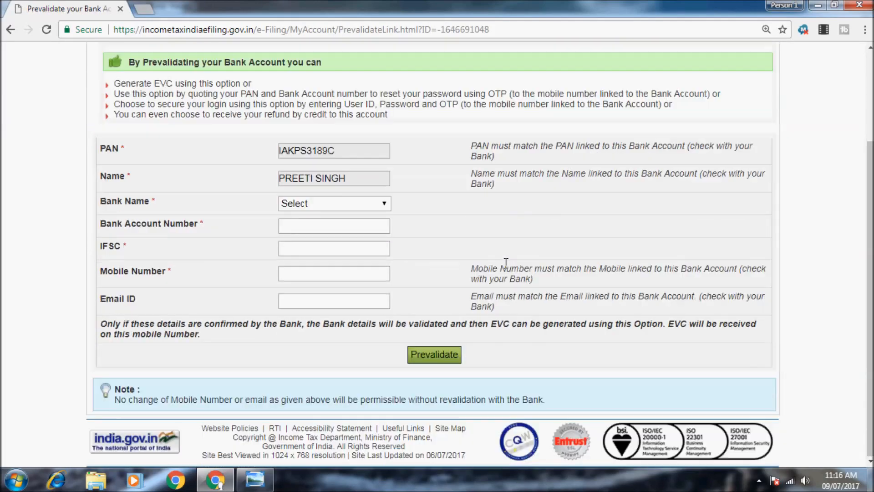
click(315, 203)
click(256, 253)
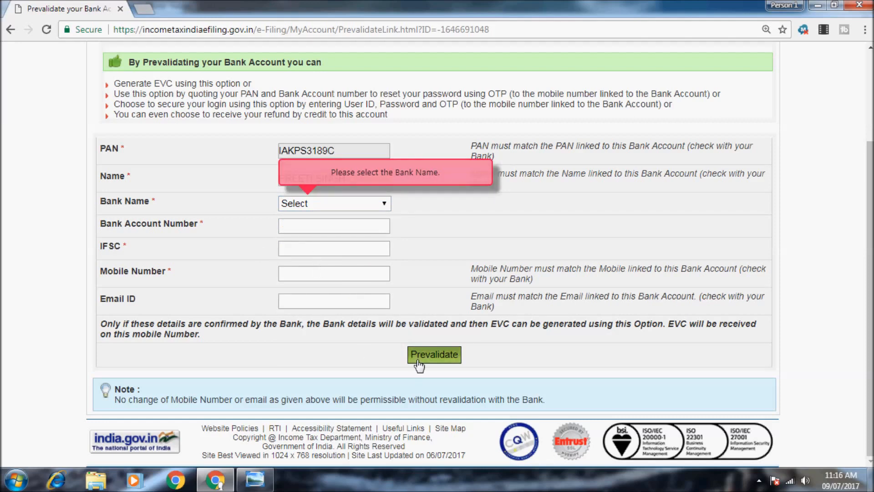
- Go back to the e-Filing Dashboard home page
scroll(343, 312, up, 3)
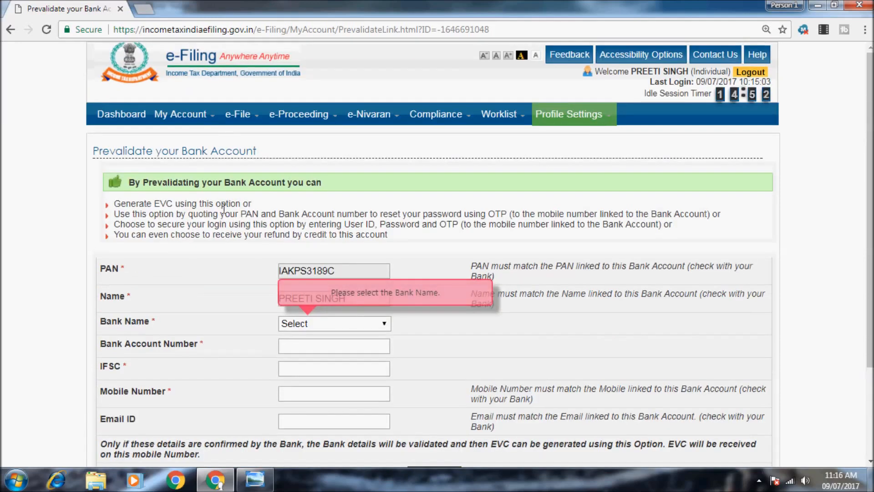
click(137, 114)
mouse_move(182, 123)
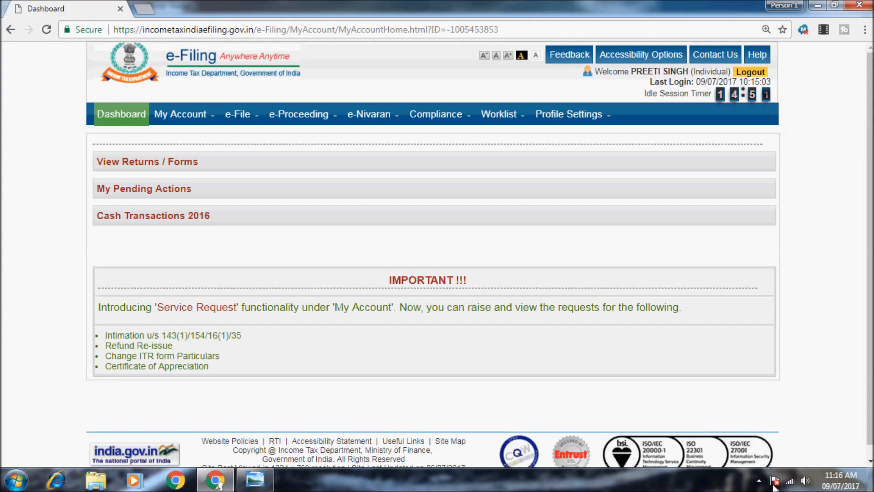
click(759, 480)
right_click(738, 414)
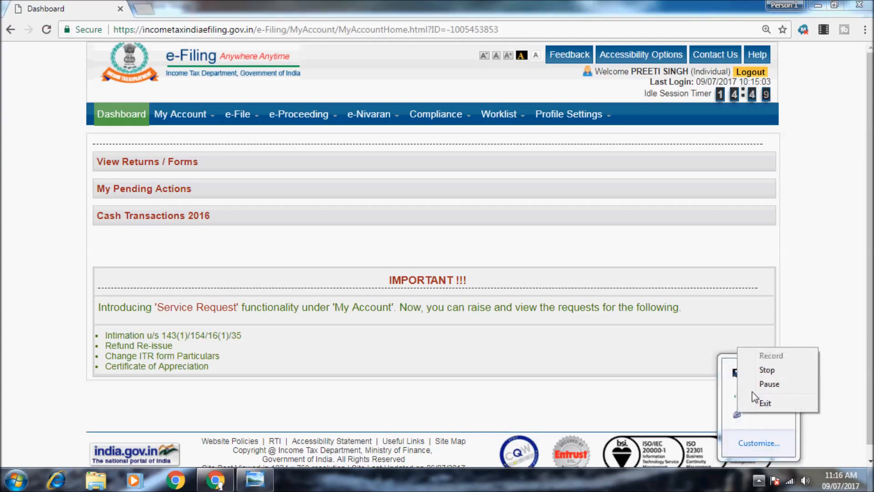